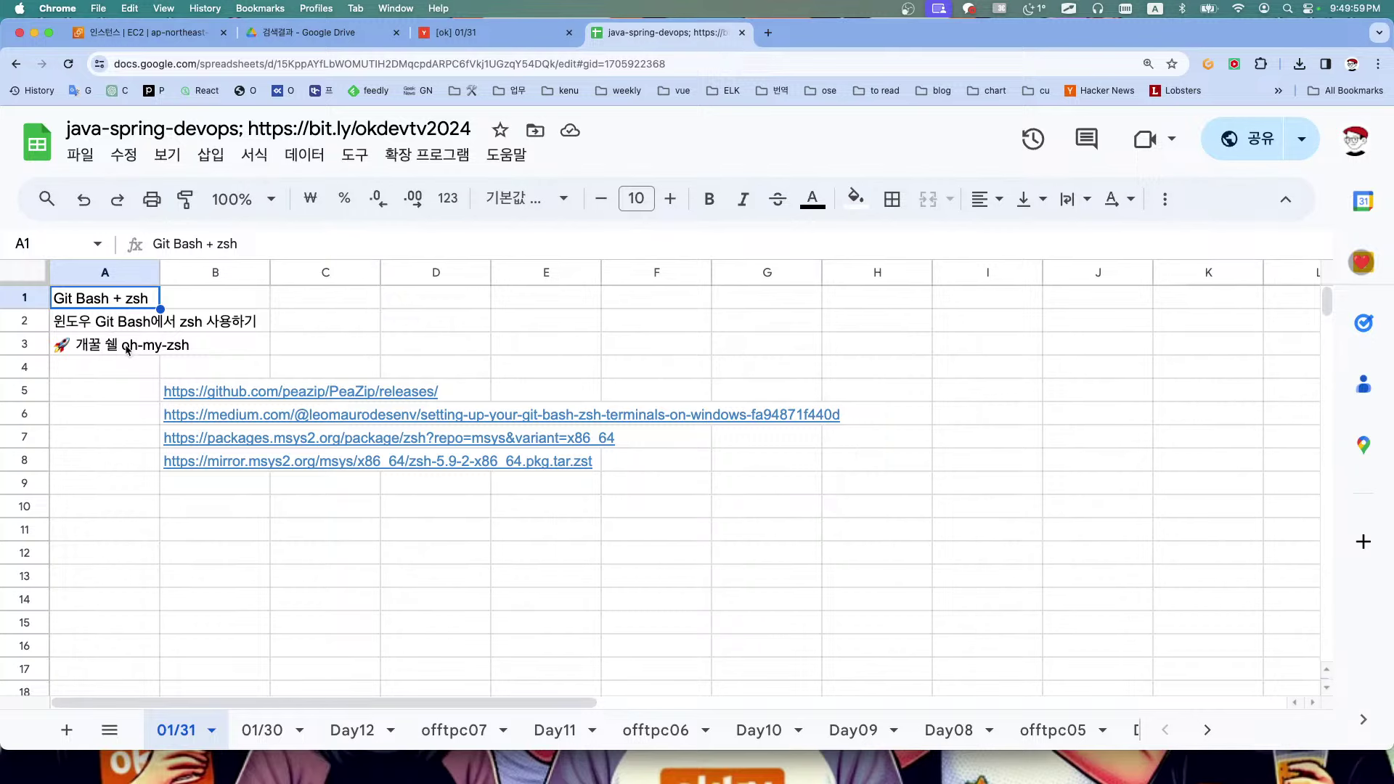
left_click(138, 347)
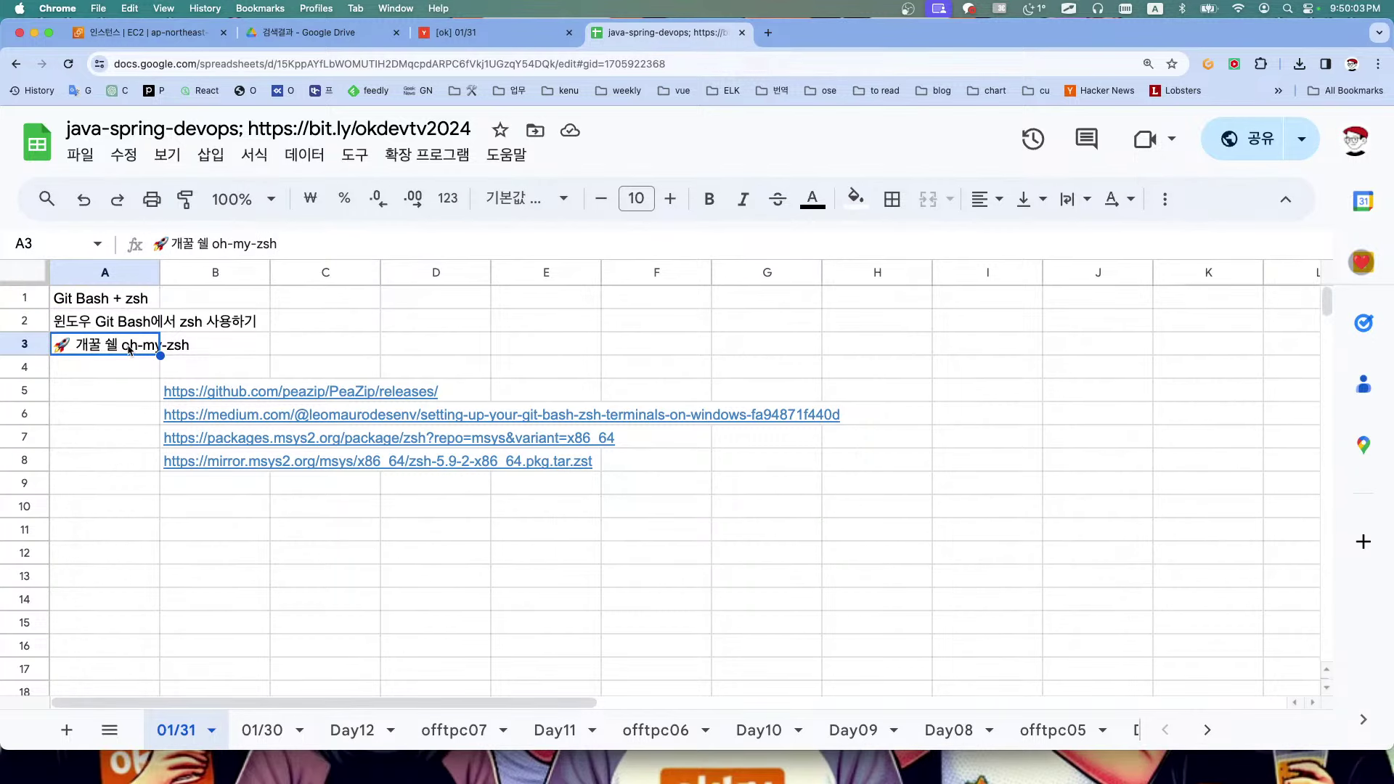
mouse_move(181, 392)
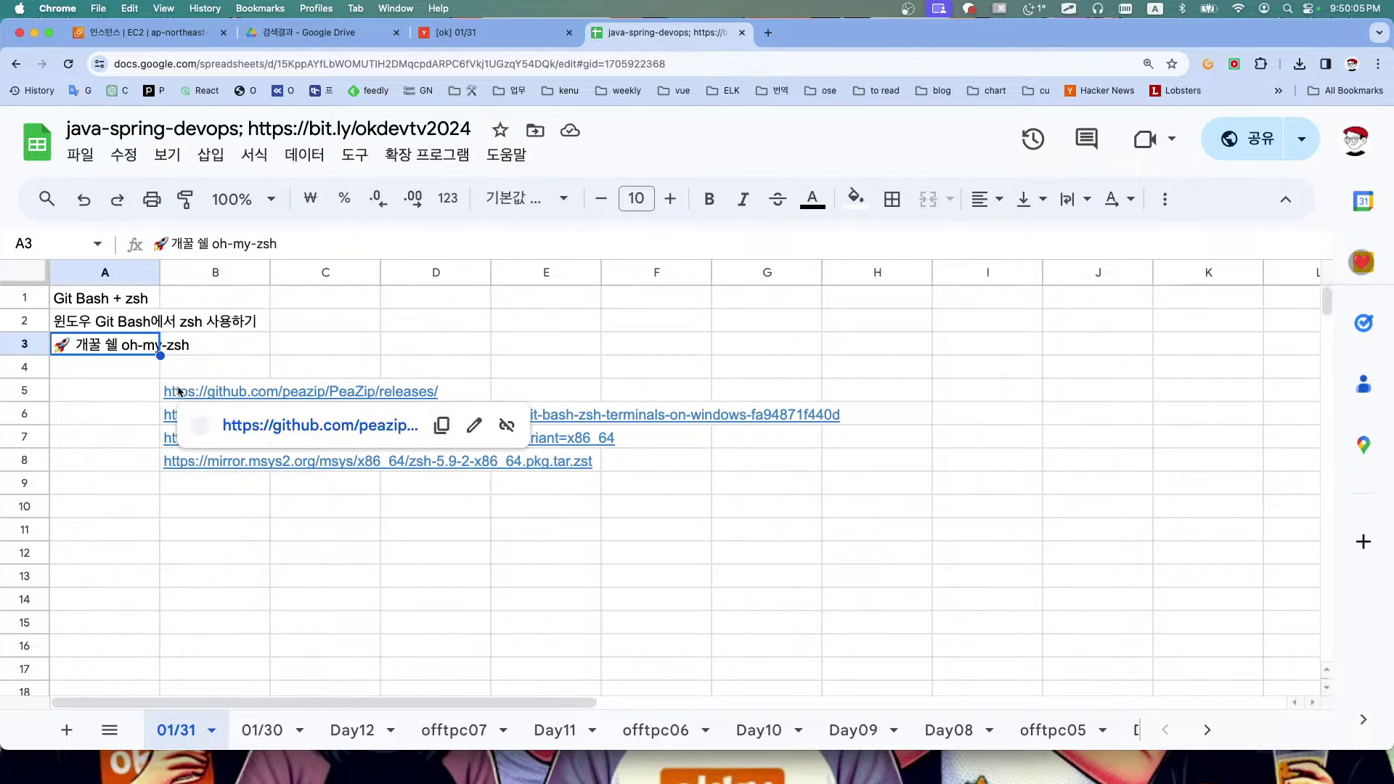
left_click(207, 370)
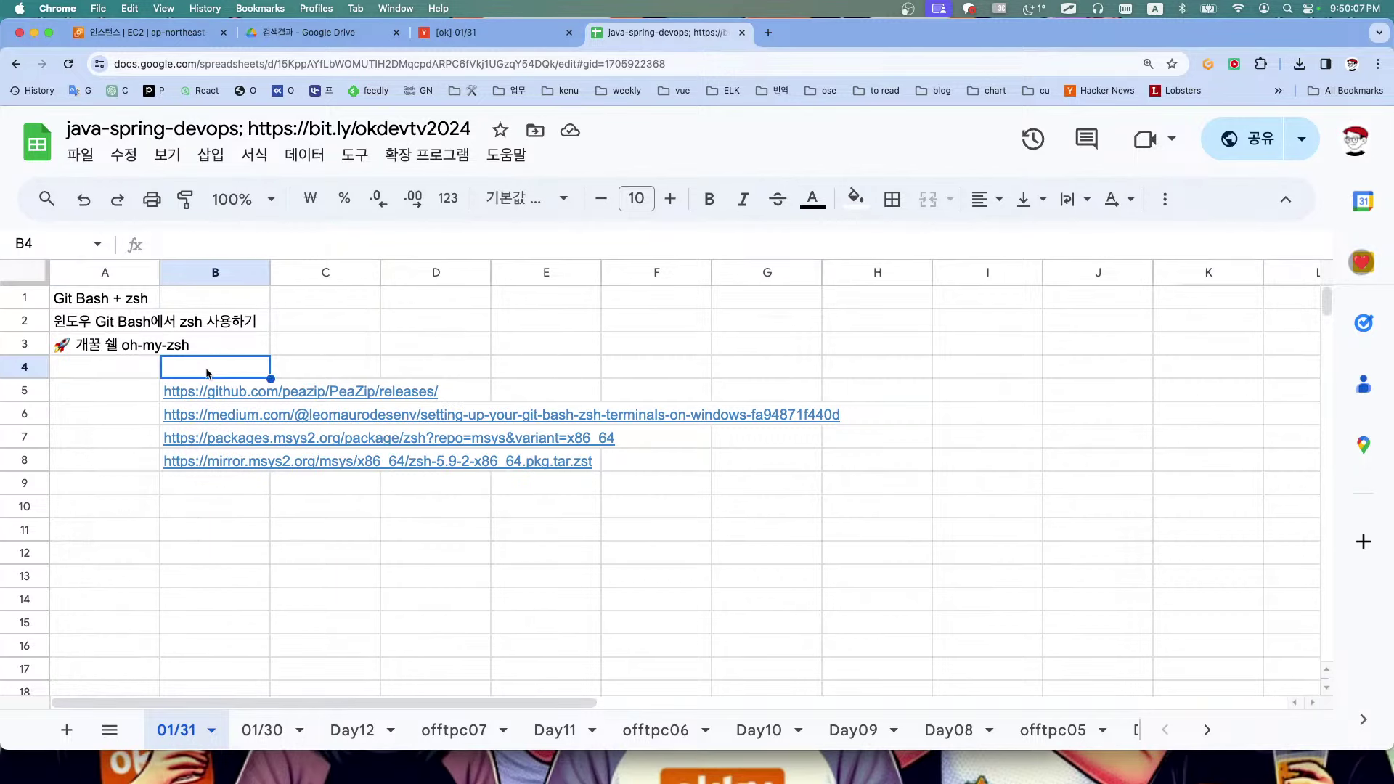
double_click(207, 372)
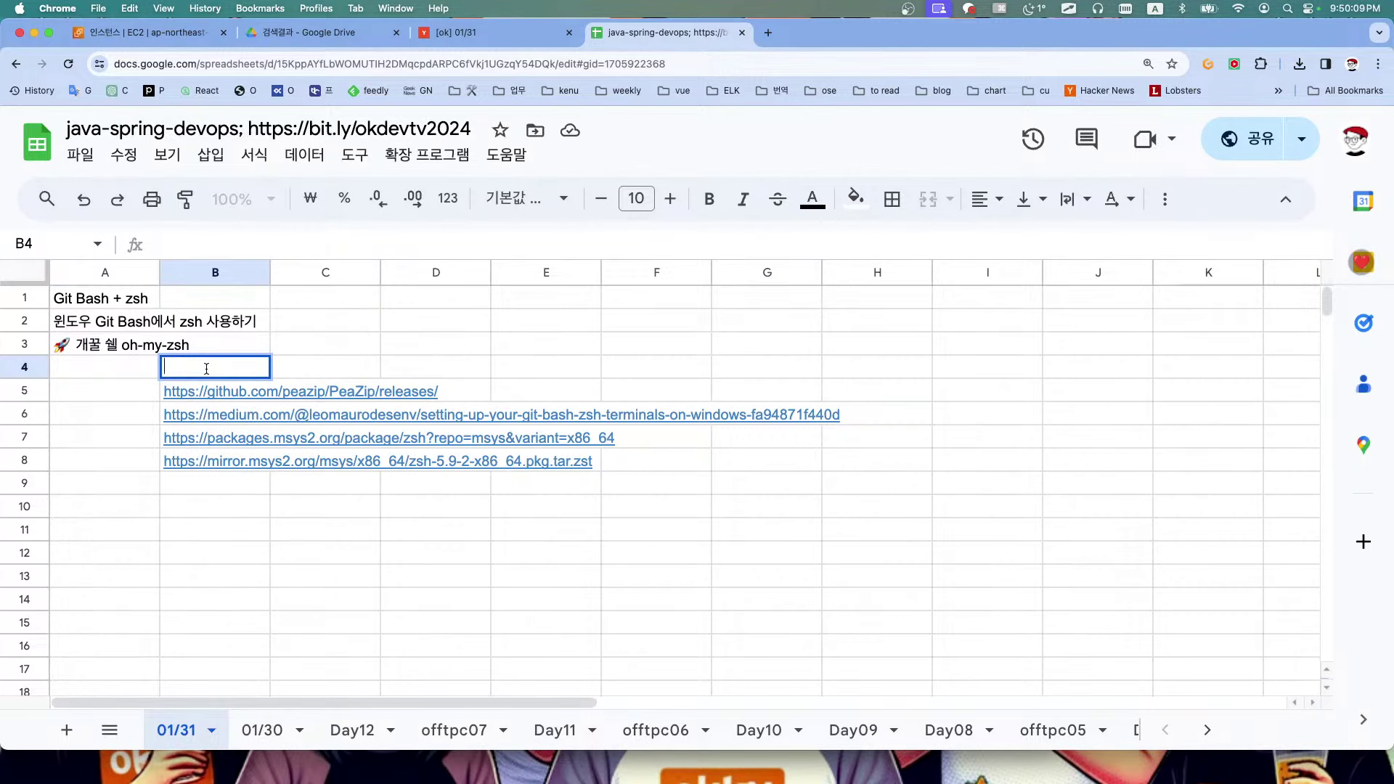
type("ht")
key("BackSpace")
key("BackSpace")
left_click(305, 360)
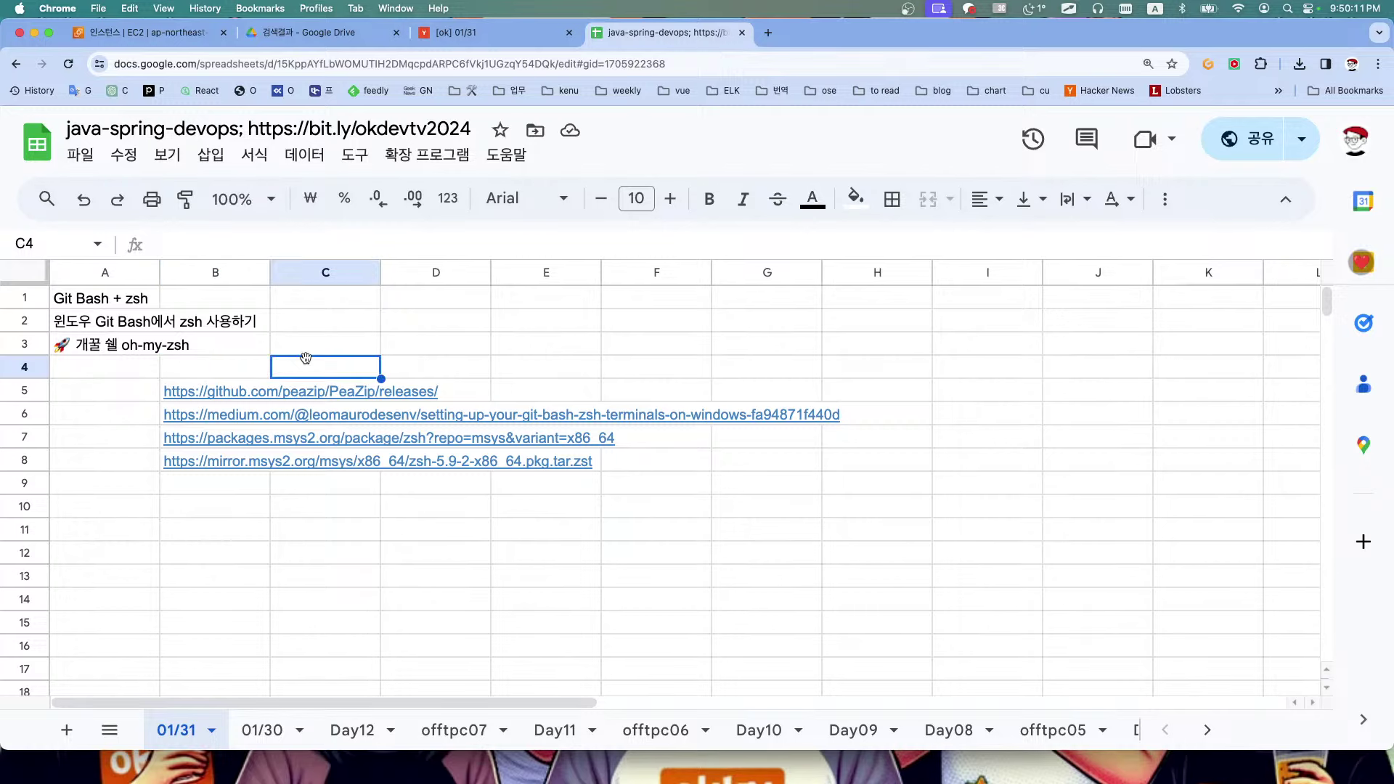
left_click(297, 337)
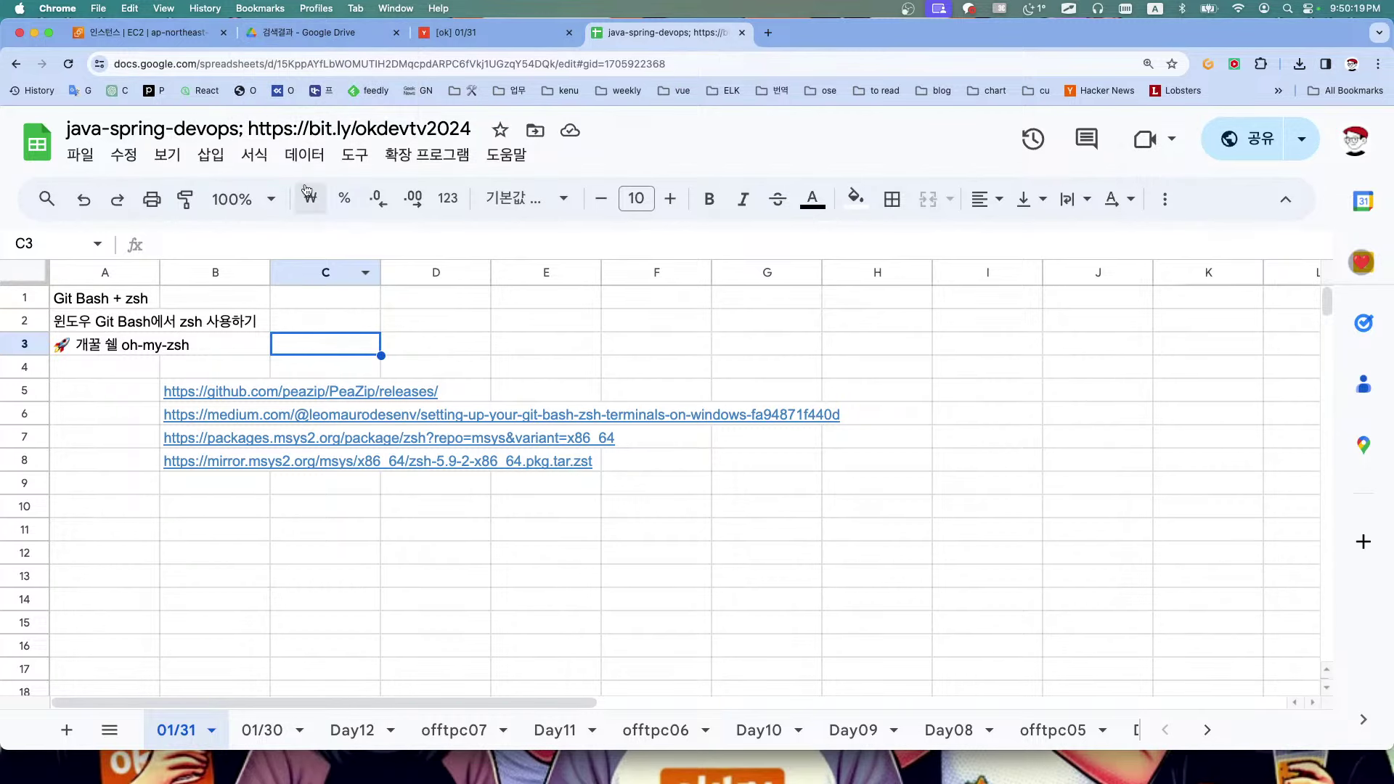
Switch to the AWS EC2 console and begin a new instance launch with the name mywin
left_click(187, 33)
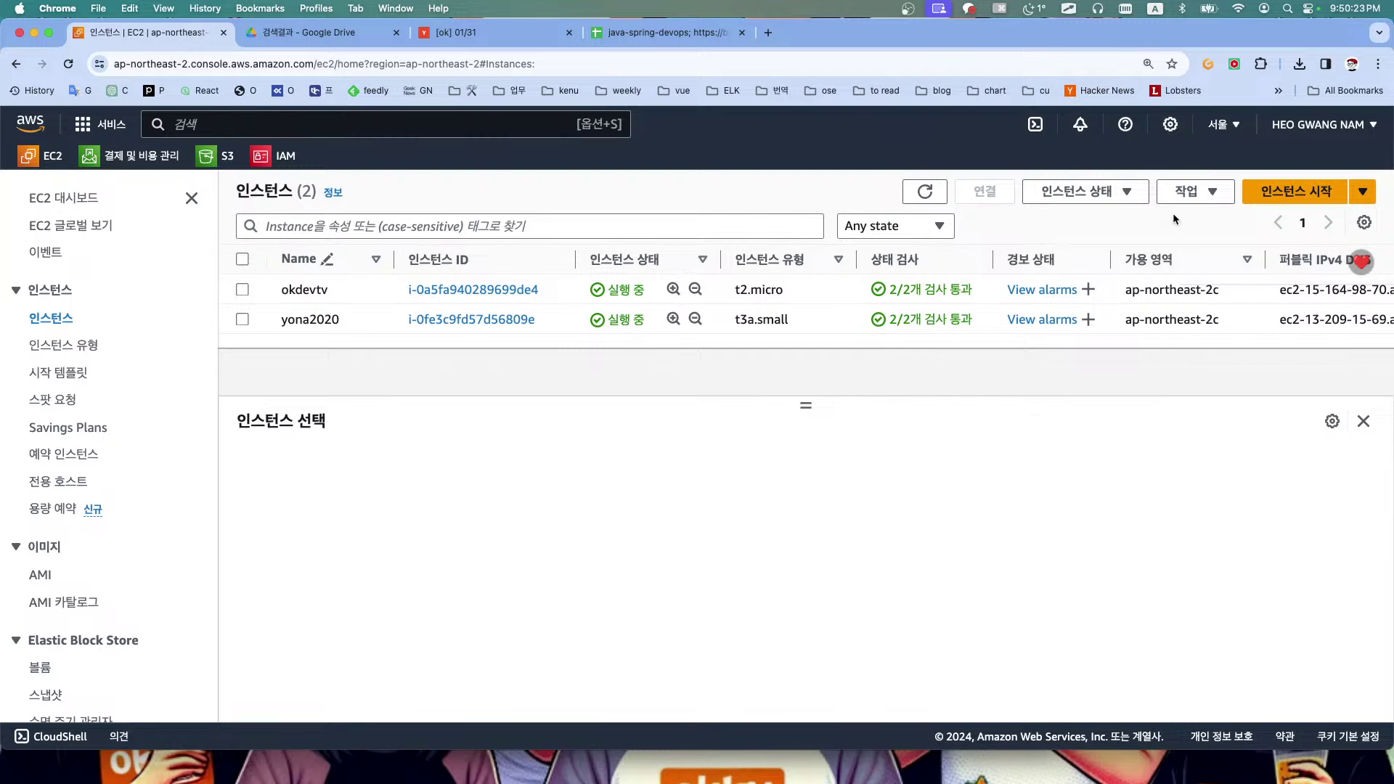
left_click(1279, 196)
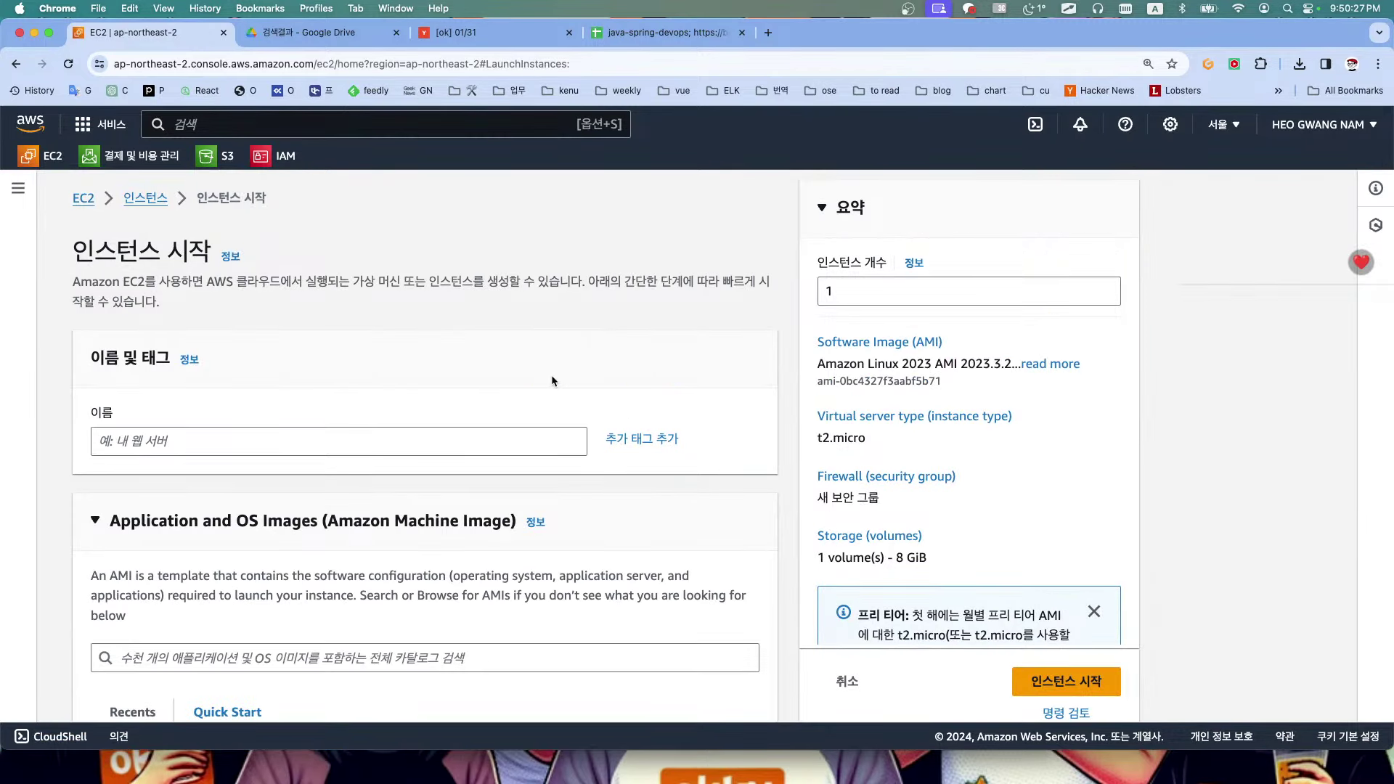
left_click(298, 443)
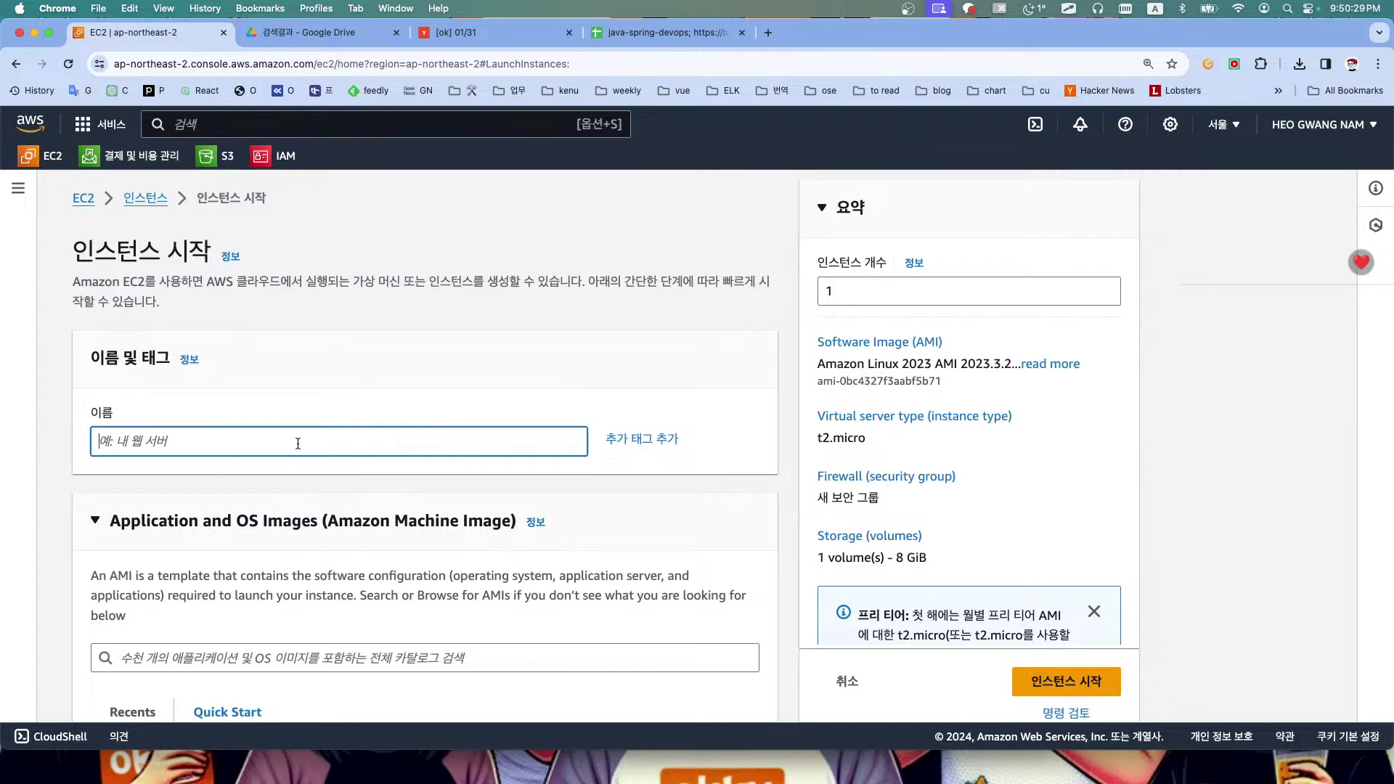
type("mywin")
Choose the Windows quick-start image Microsoft Windows Server 2022 Base as the instance's AMI
scroll(405, 567, "down", 4)
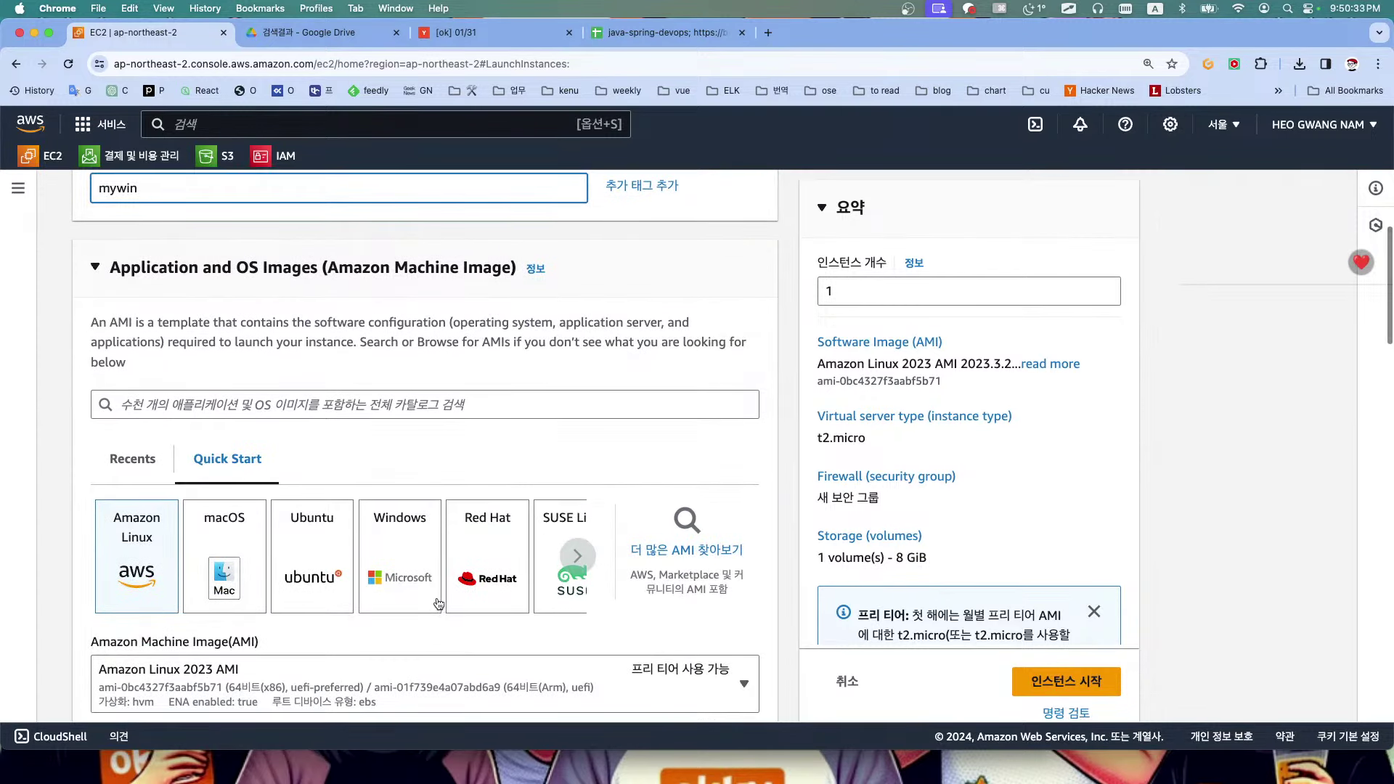
left_click(405, 567)
scroll(402, 559, "down", 3)
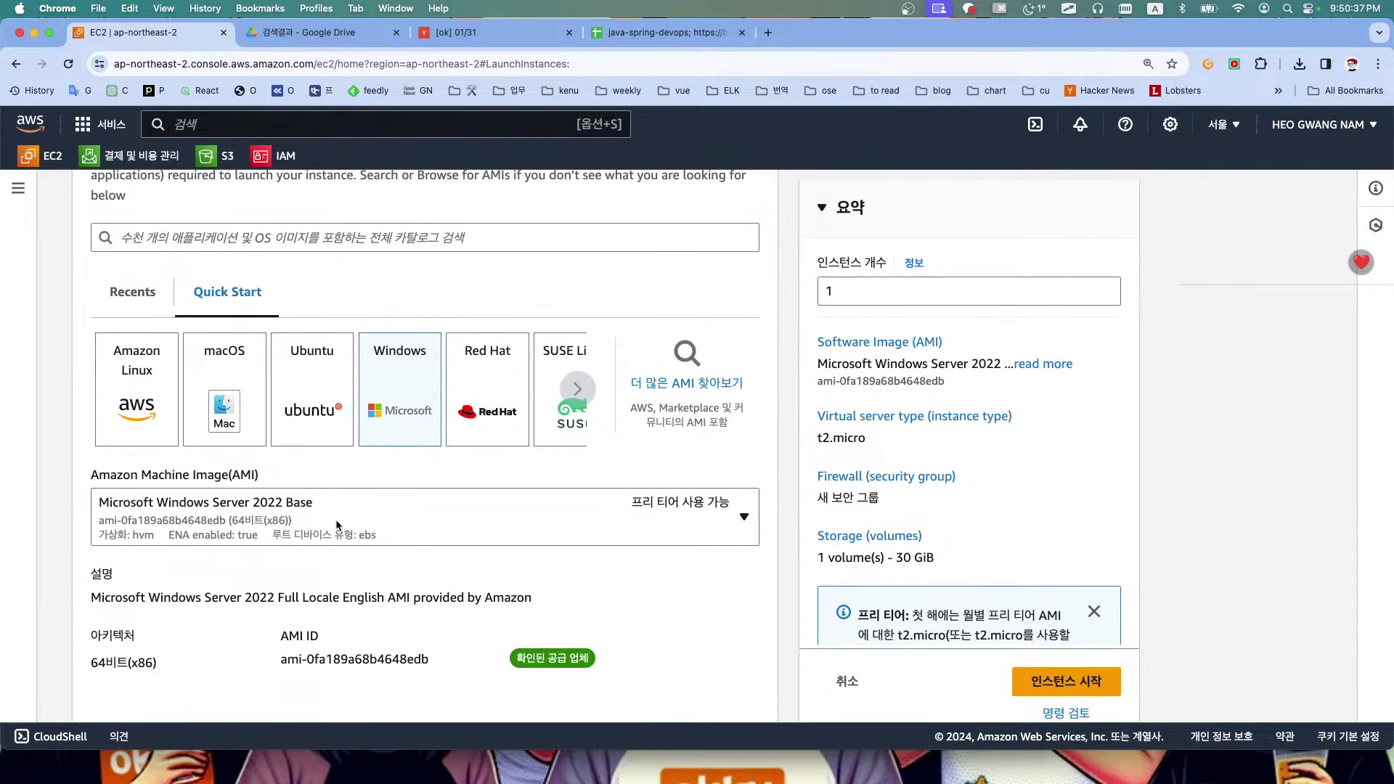
left_click(271, 509)
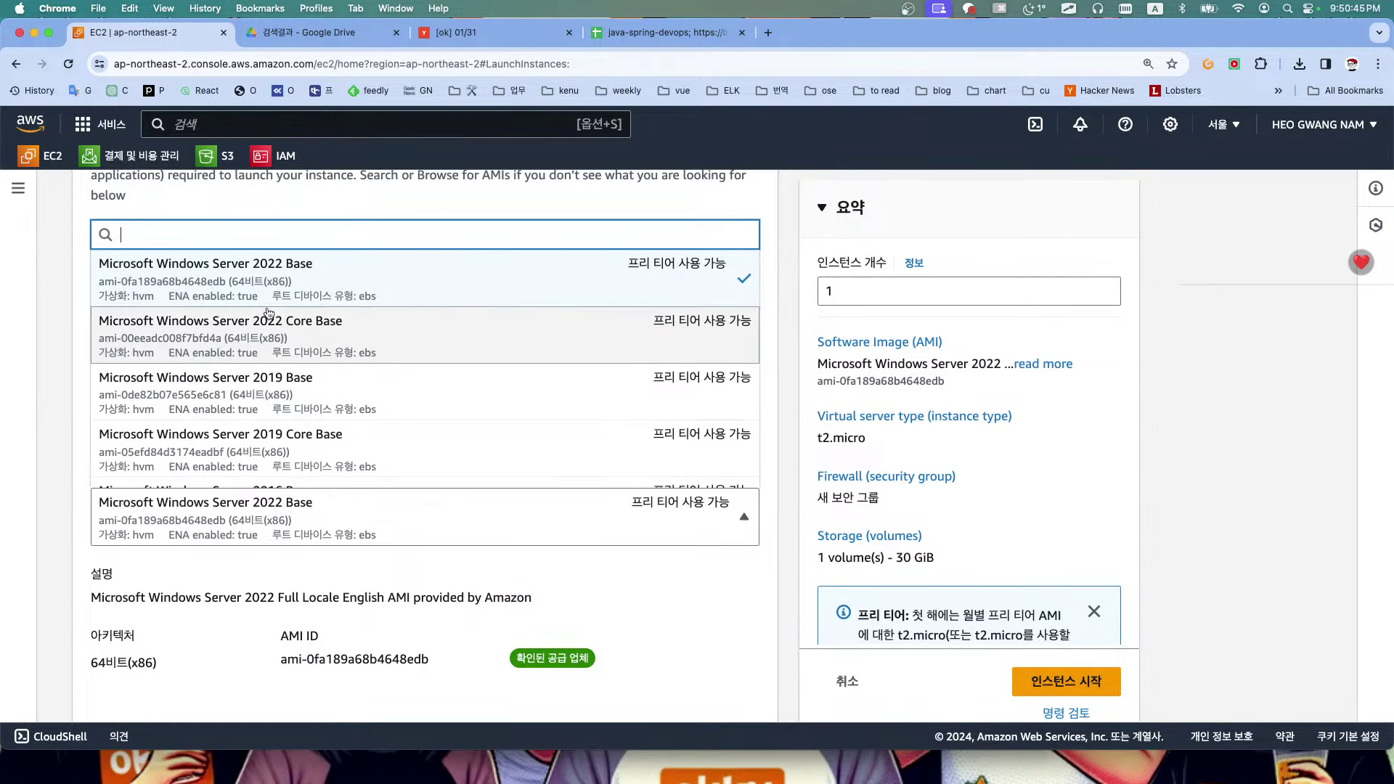
left_click(277, 283)
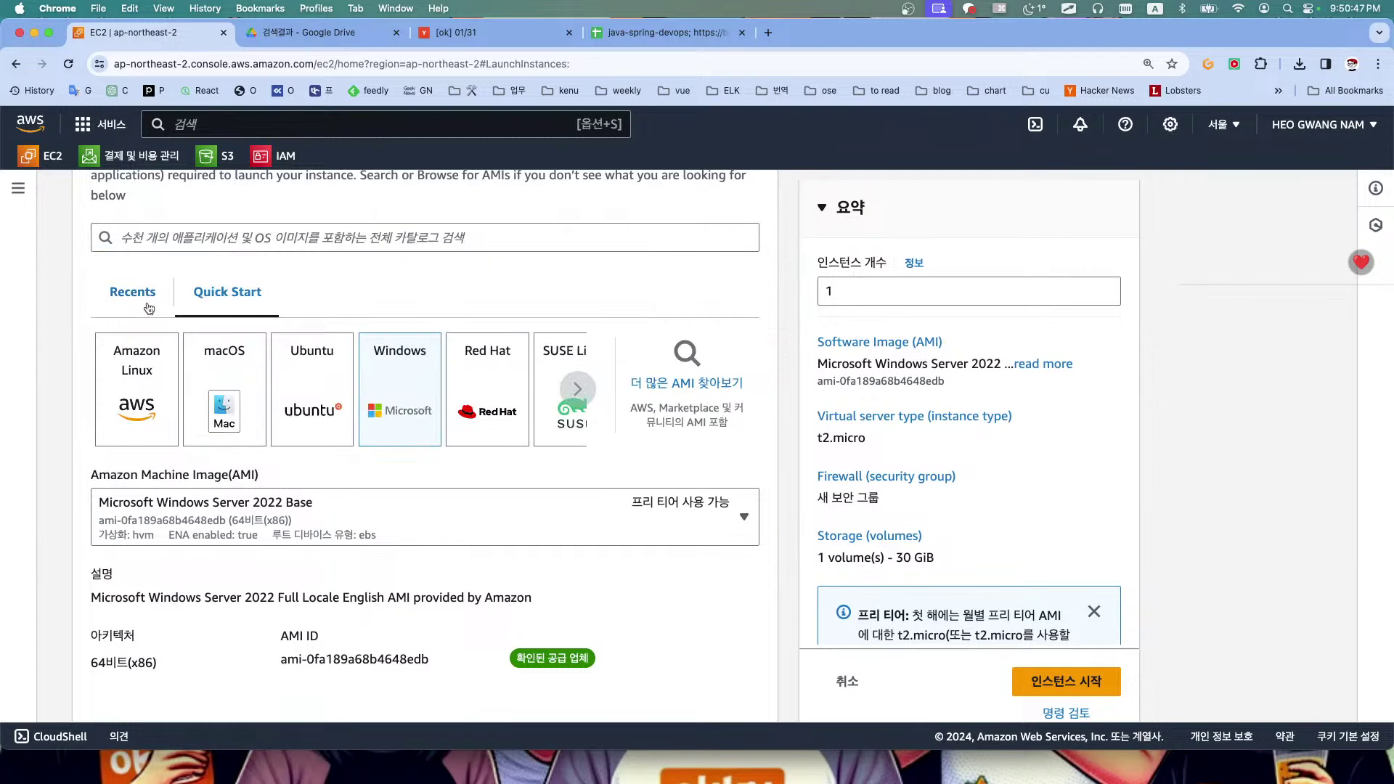
Set the instance type to t2.large with 2 vCPU and 8 GiB of memory
scroll(175, 624, "down", 5)
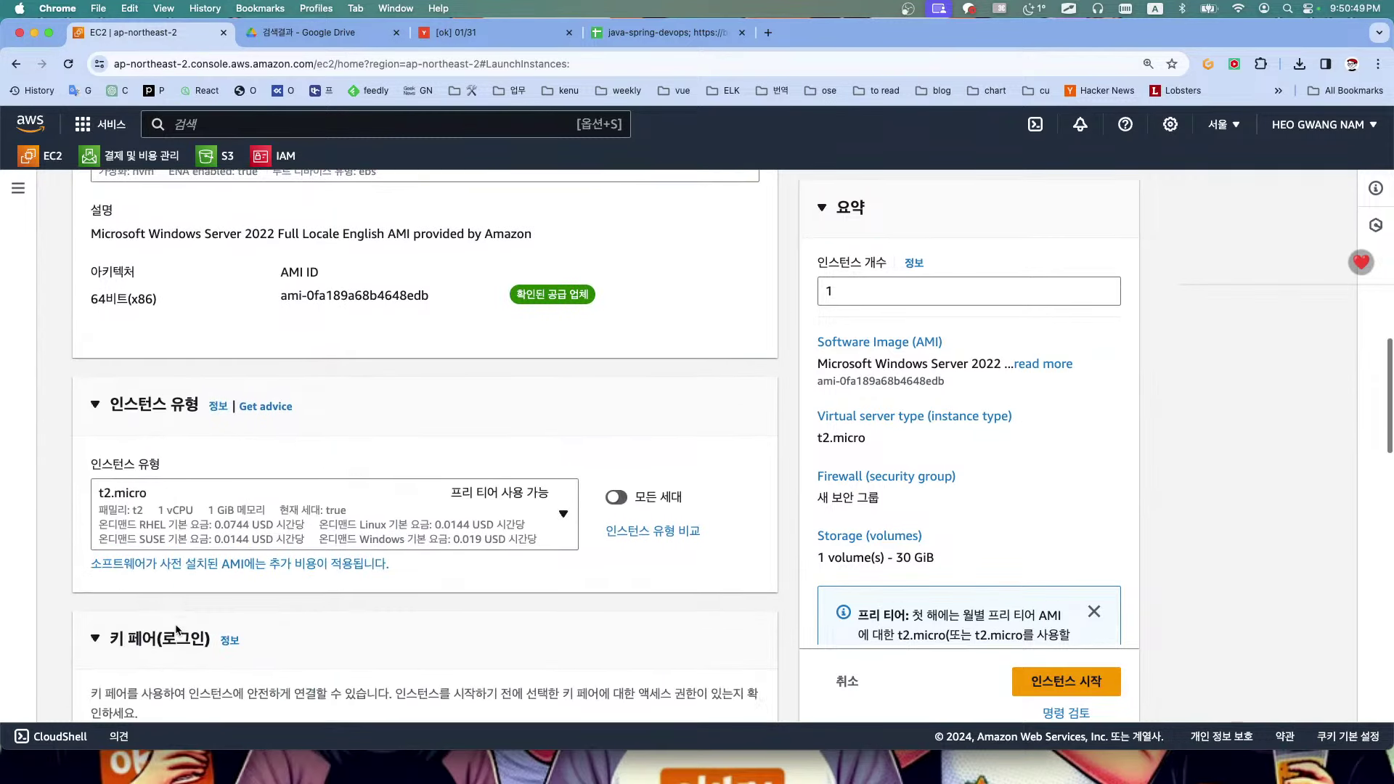
left_click(306, 468)
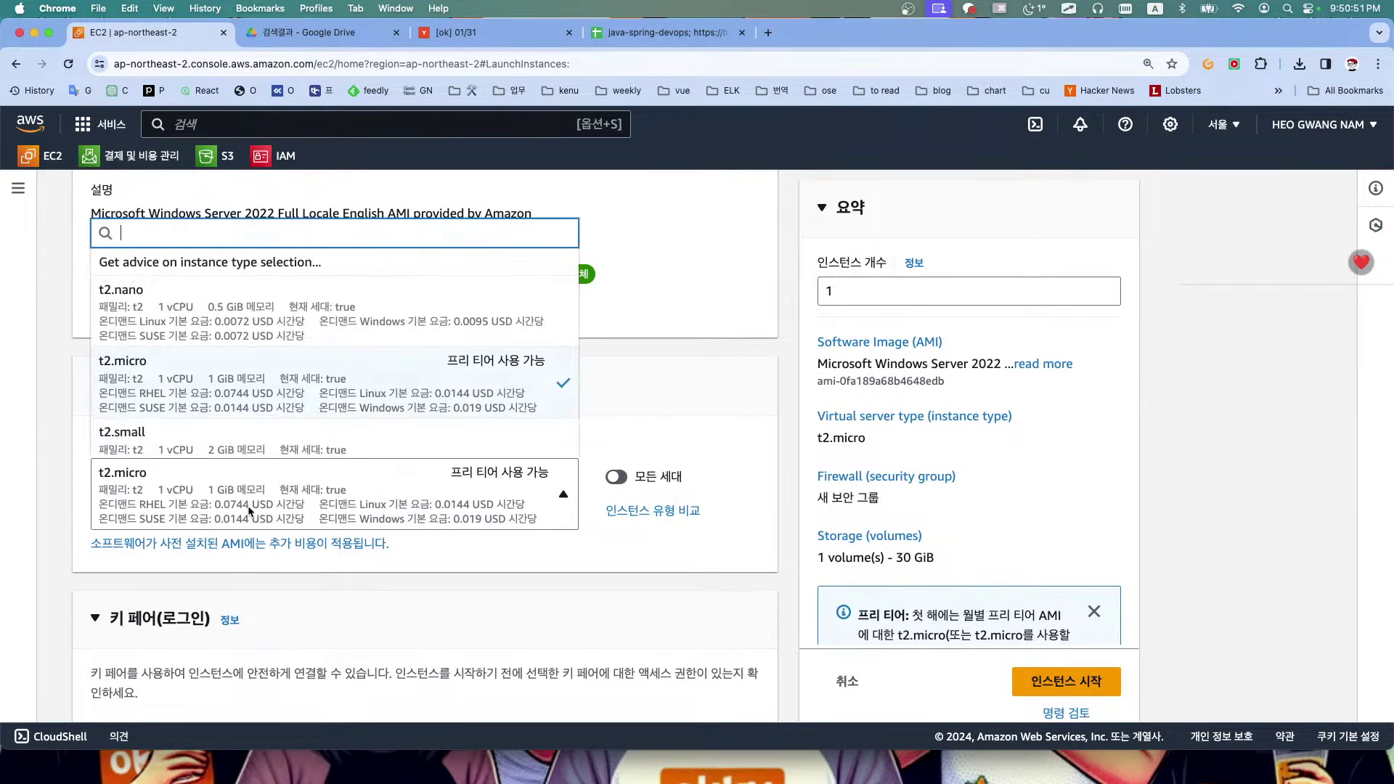
scroll(300, 379, "down", 2)
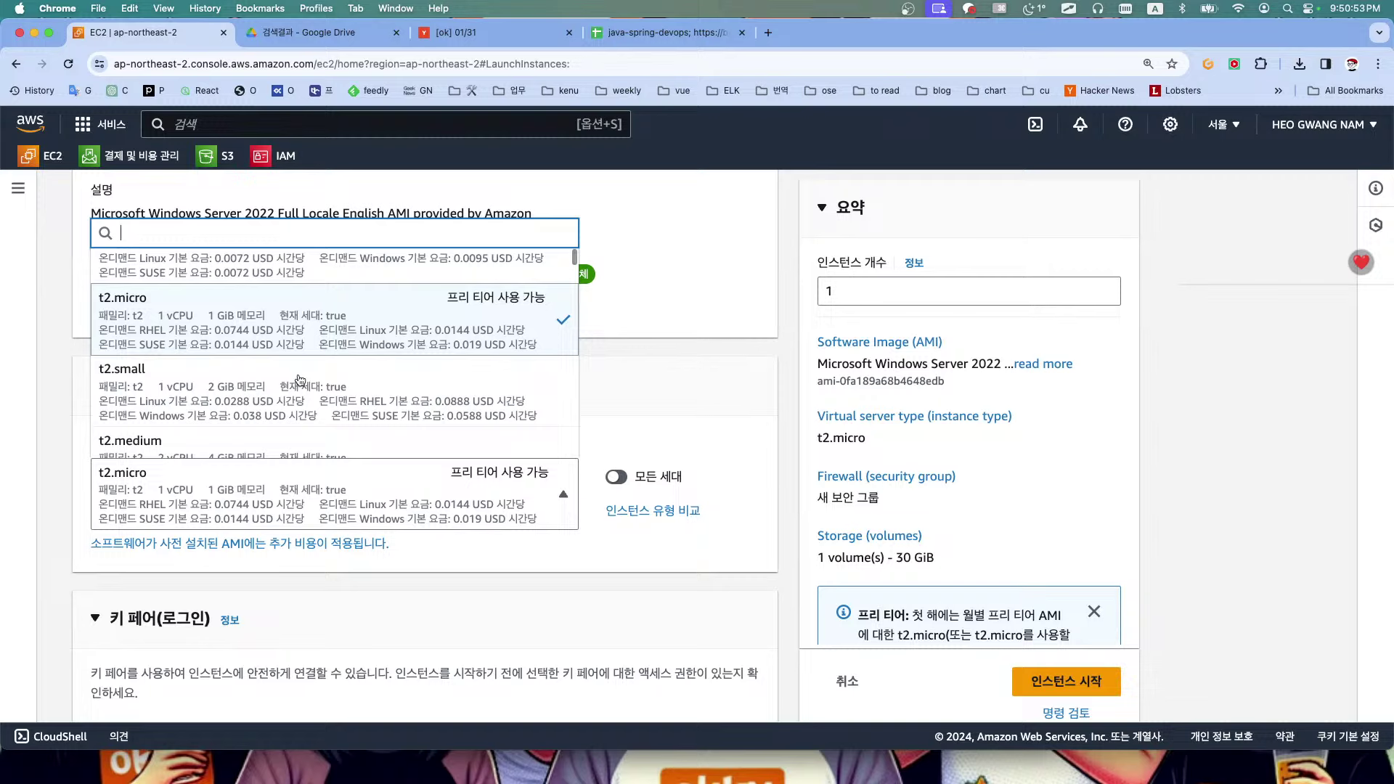
scroll(300, 379, "down", 5)
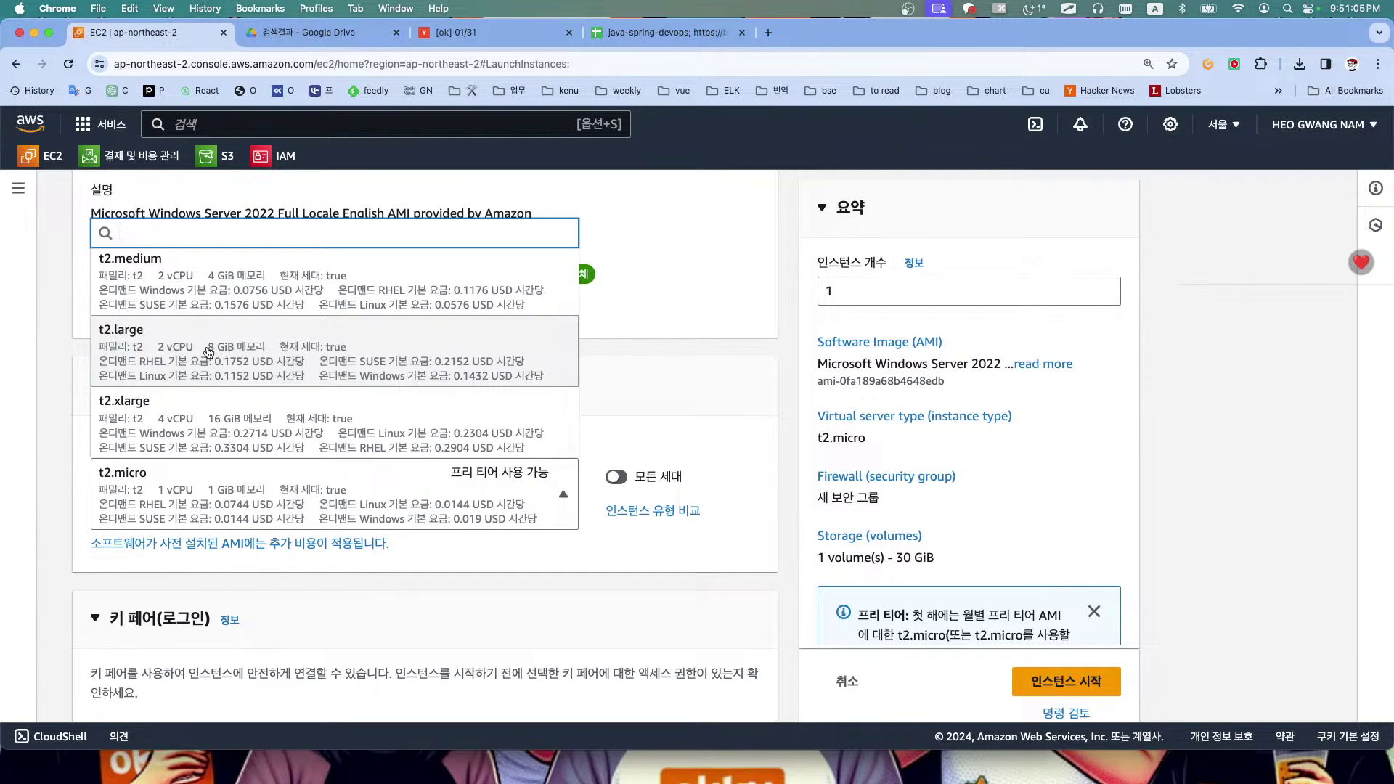
left_click(247, 359)
Select the existing oklinux key pair for logging in to the instance
scroll(337, 465, "down", 5)
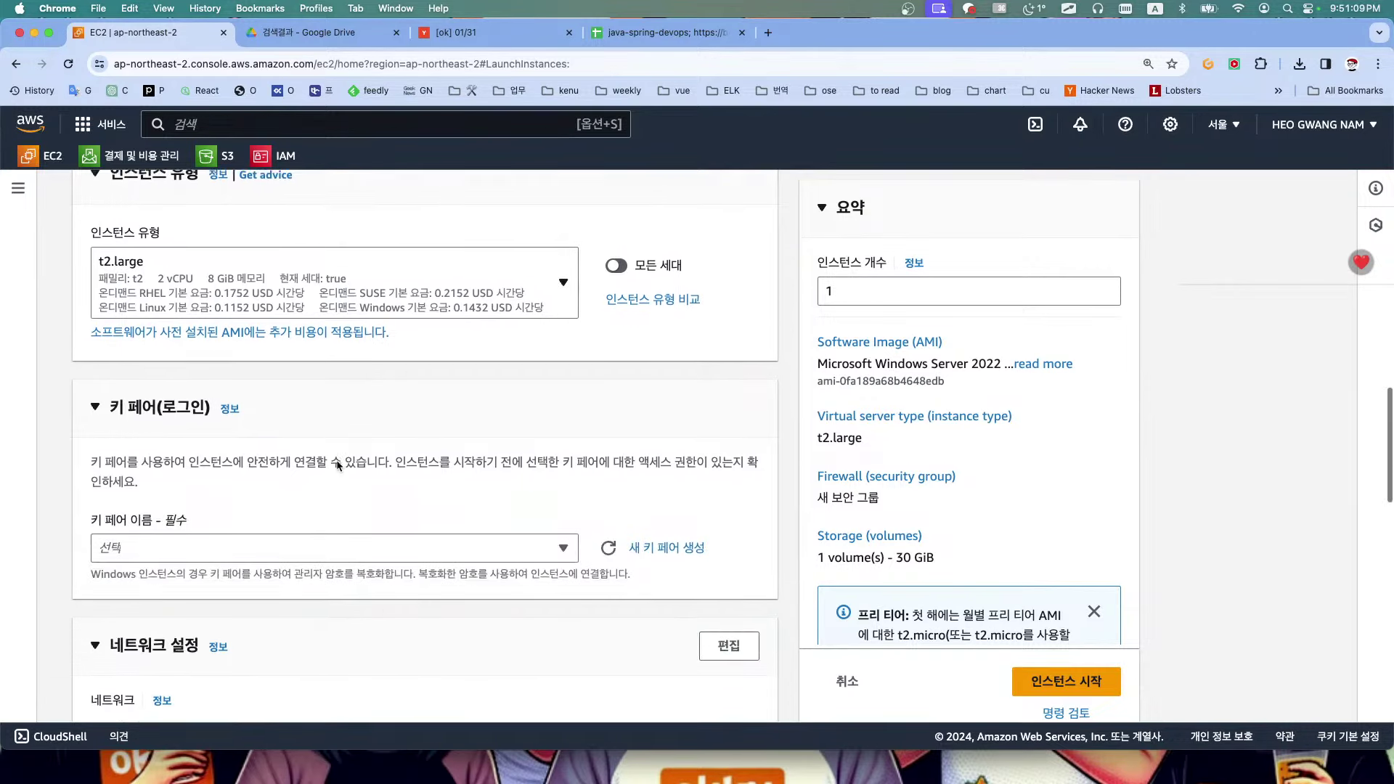
left_click(338, 479)
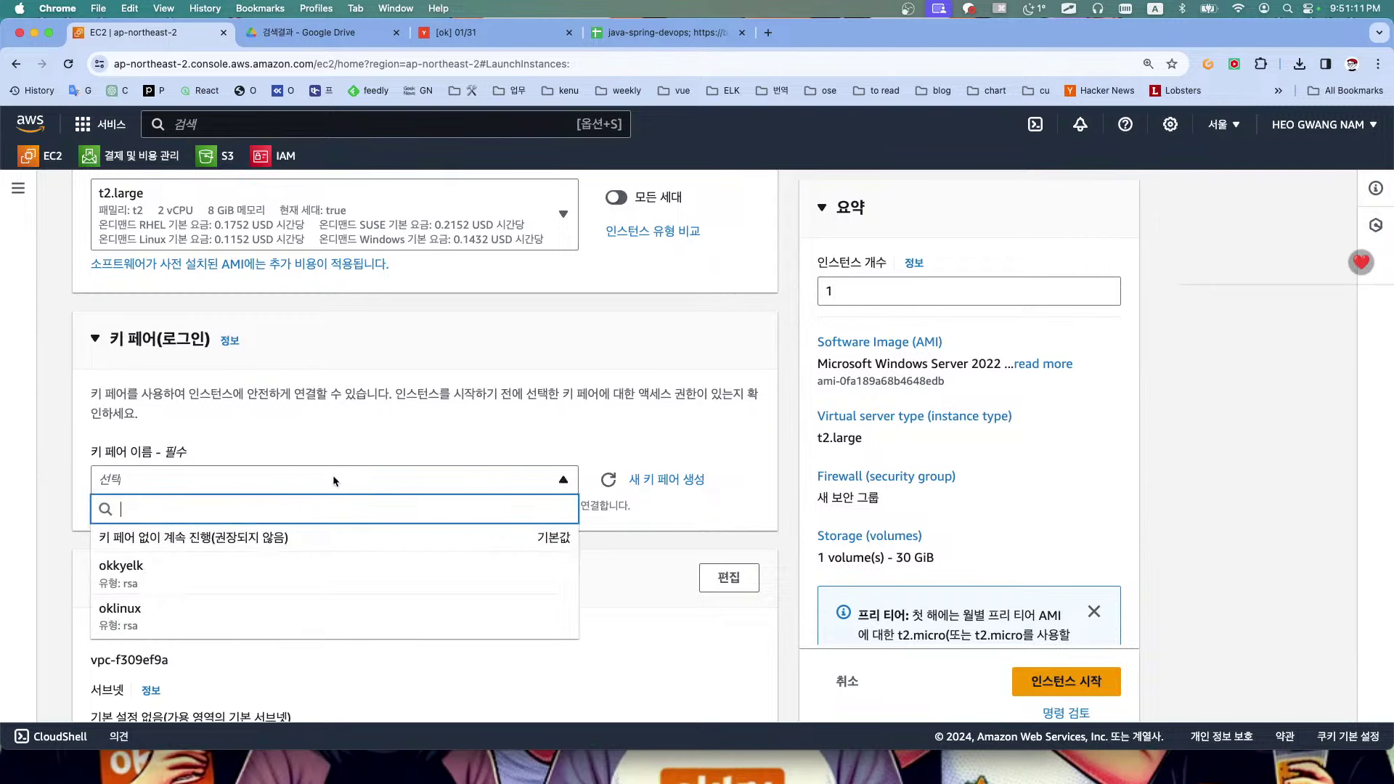
left_click(332, 617)
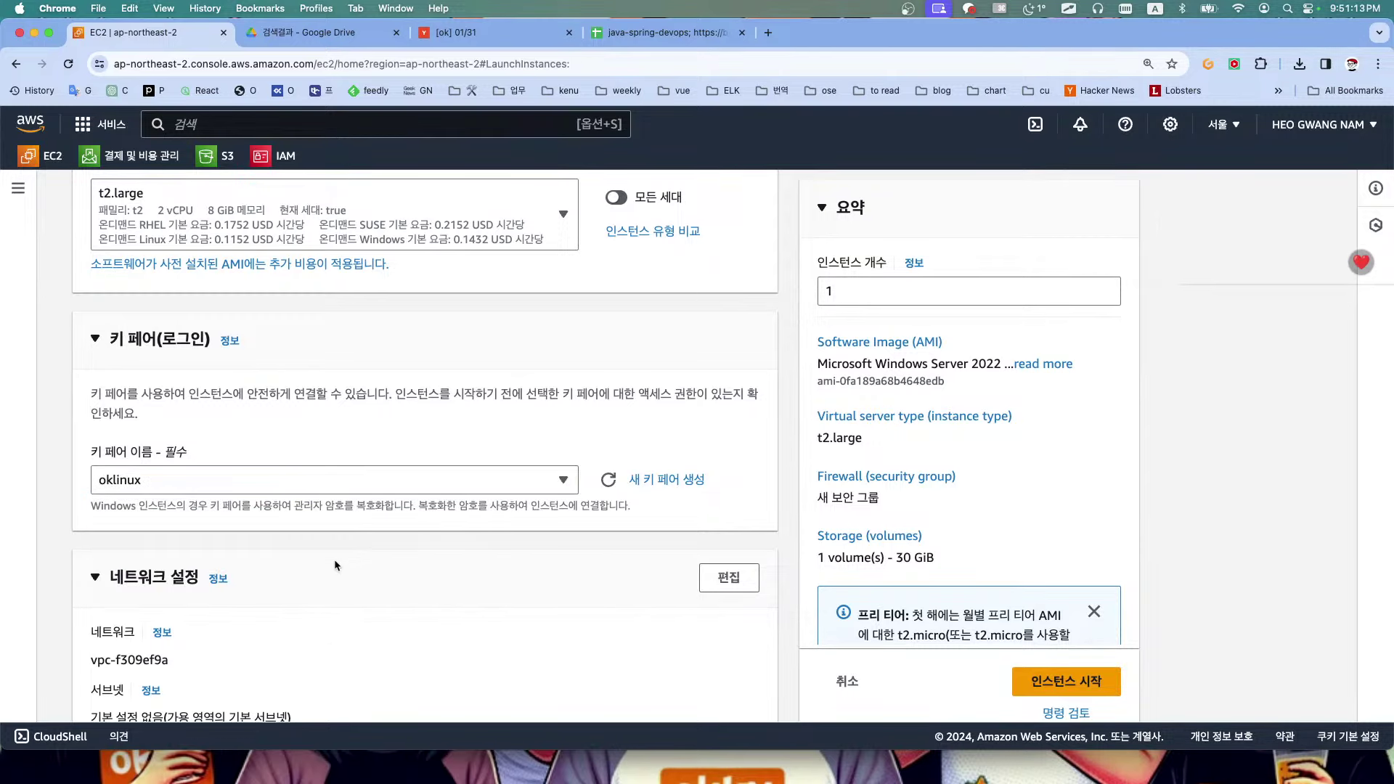
scroll(334, 559, "down", 6)
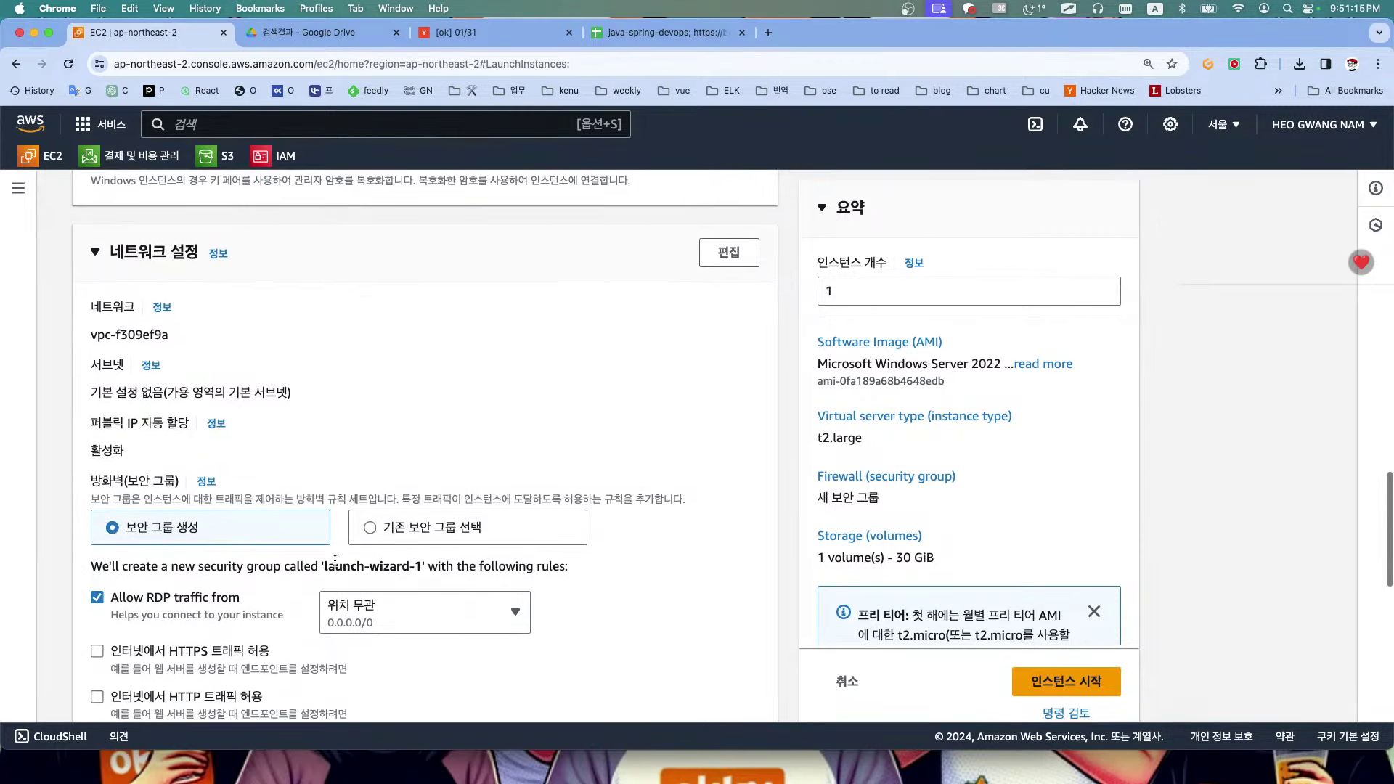
left_click(374, 530)
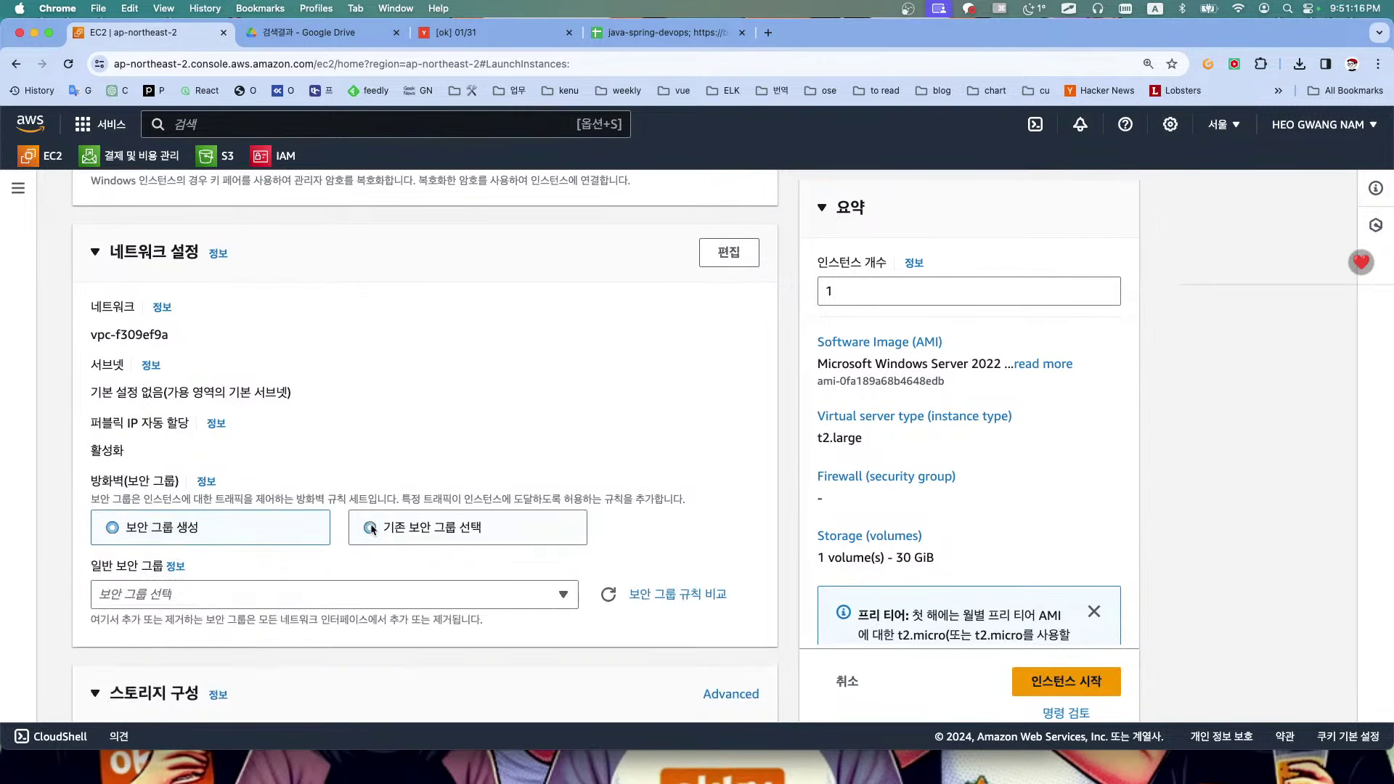
left_click(321, 595)
scroll(320, 591, "down", 3)
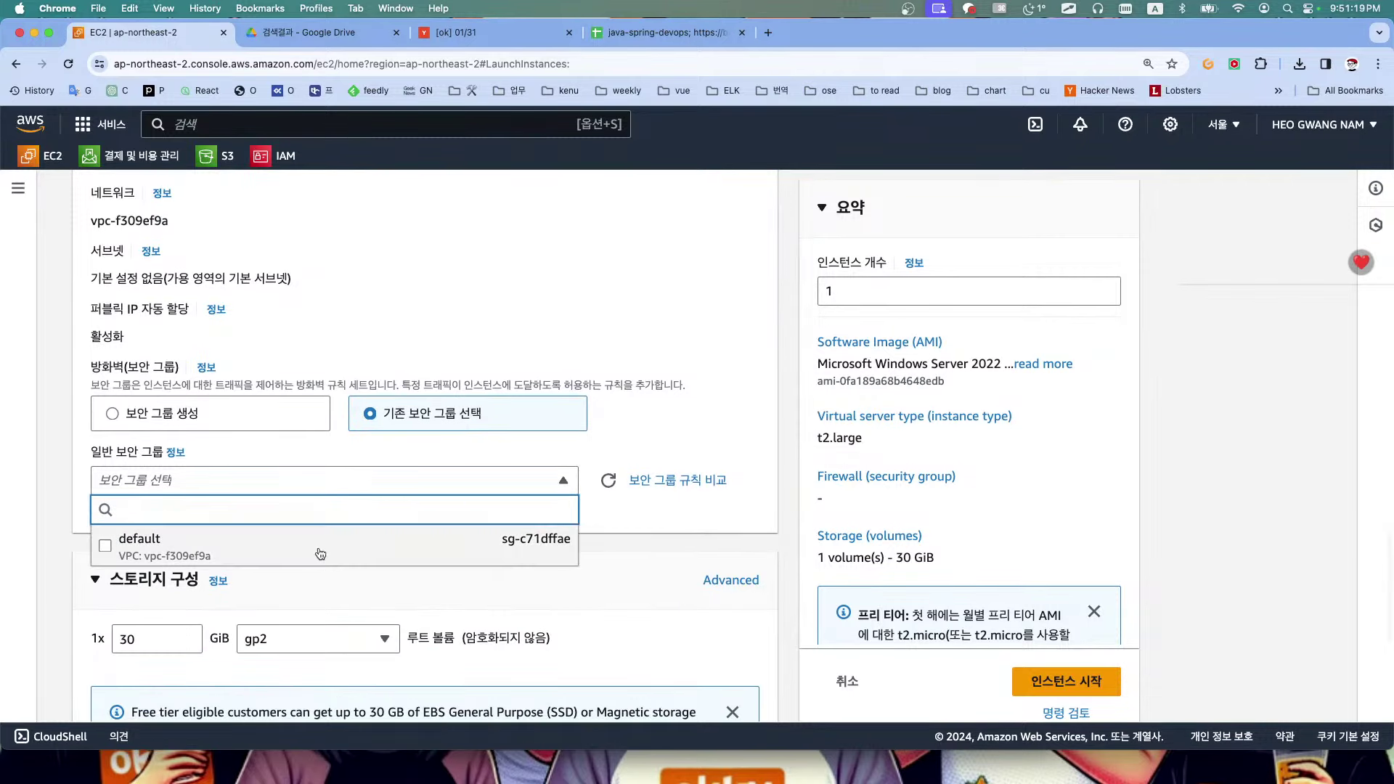
scroll(320, 554, "down", 4)
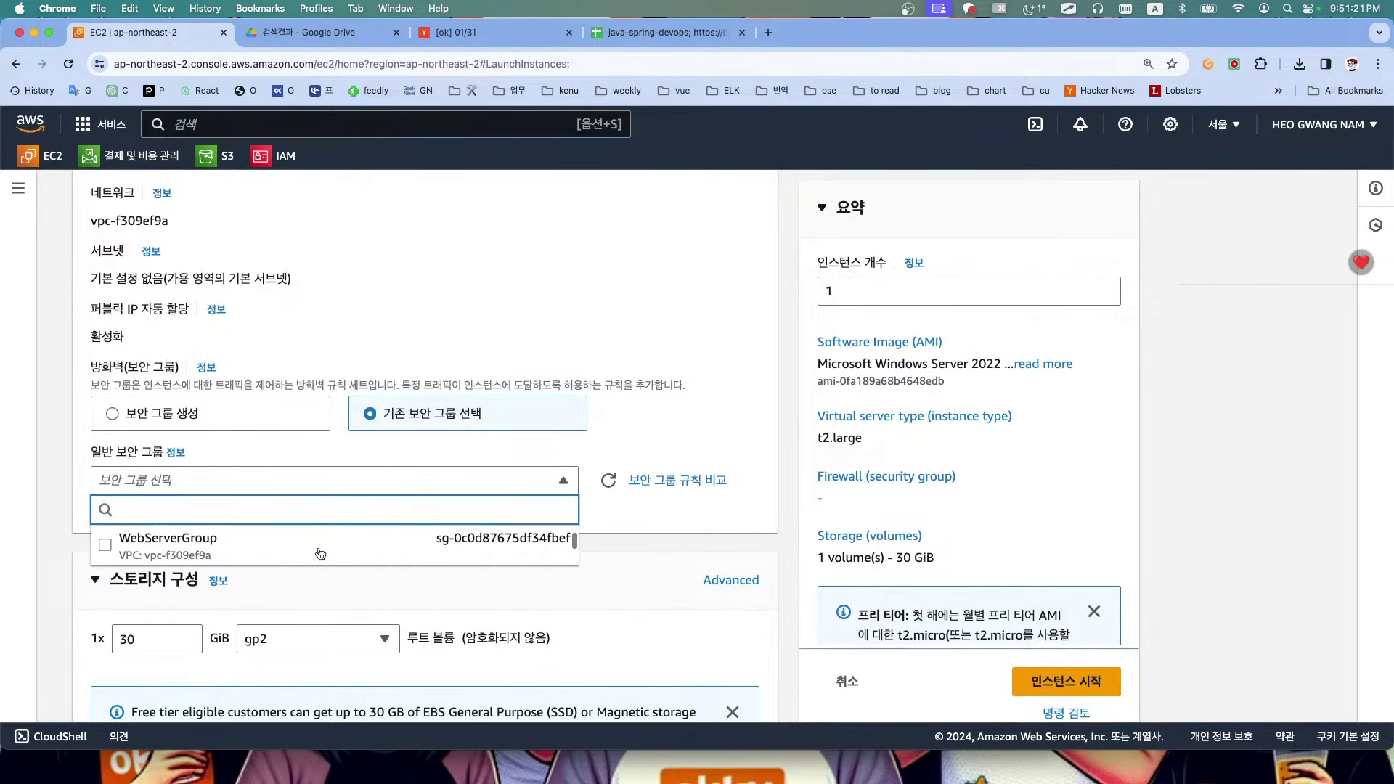
scroll(320, 554, "up", 4)
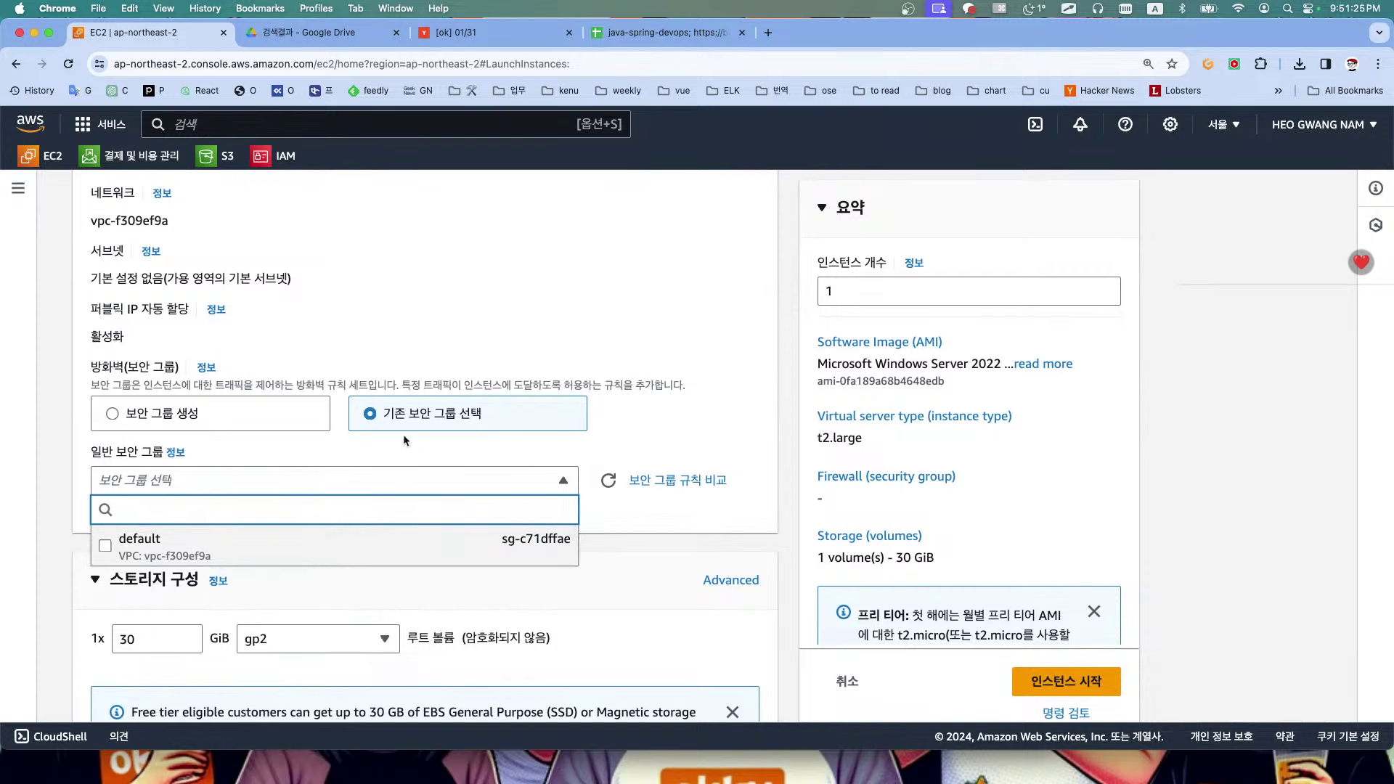
left_click(138, 412)
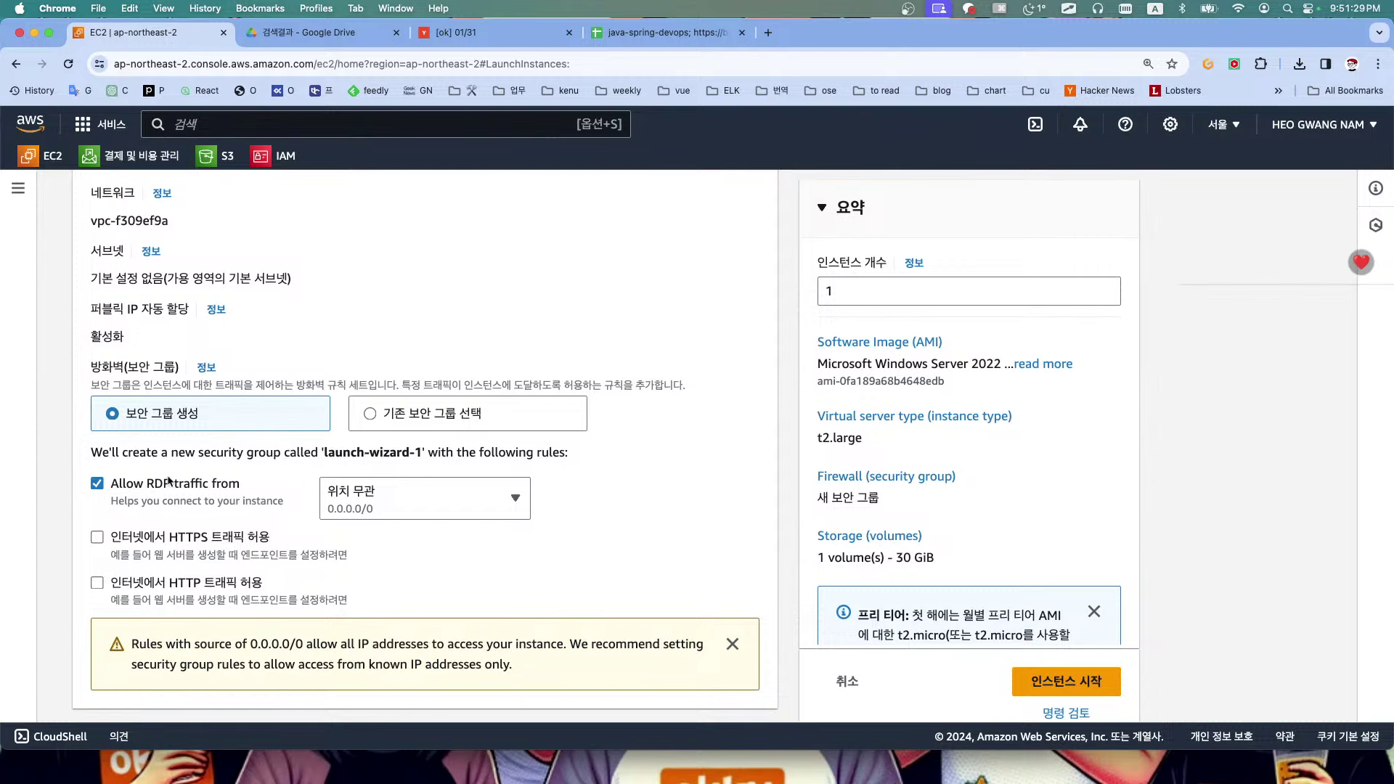
Configure the root volume as 60 GiB of gp3 storage
scroll(195, 487, "down", 3)
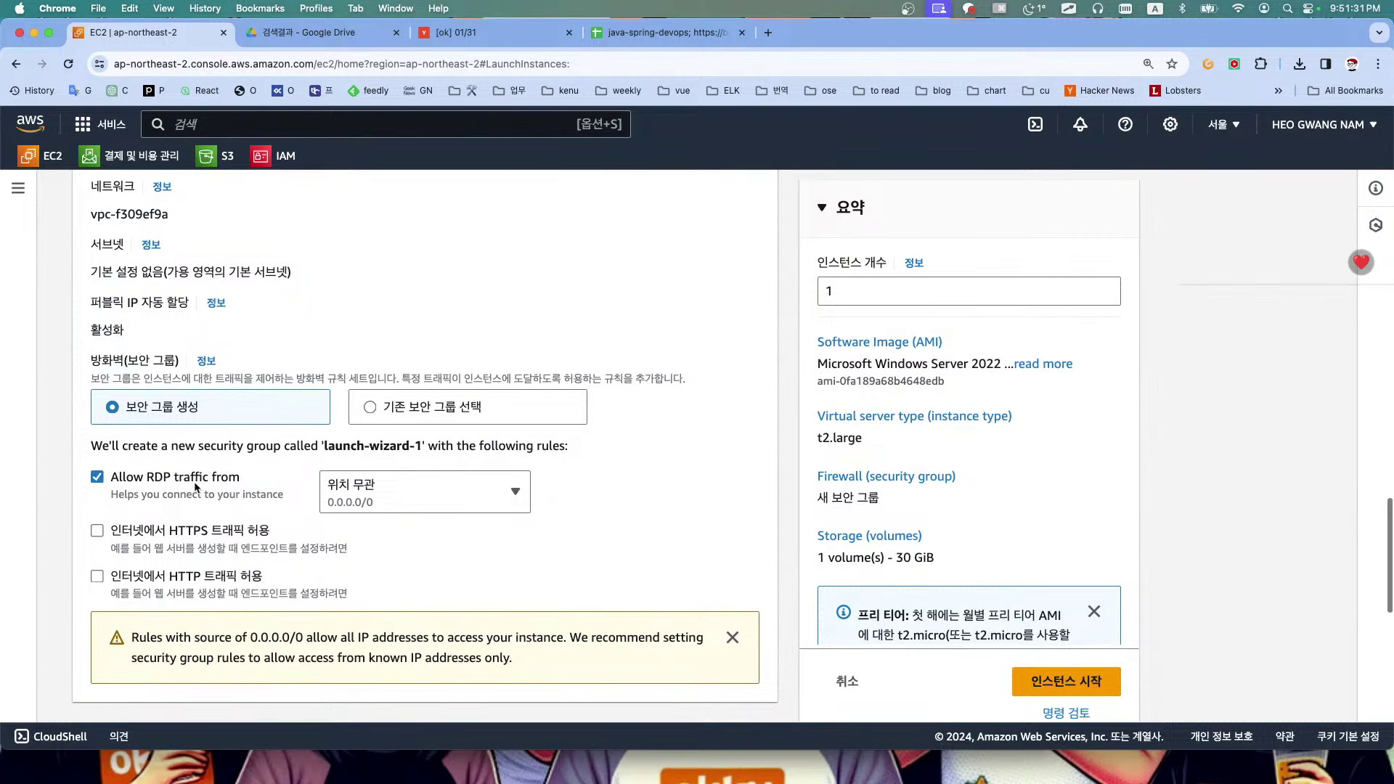
scroll(194, 488, "down", 2)
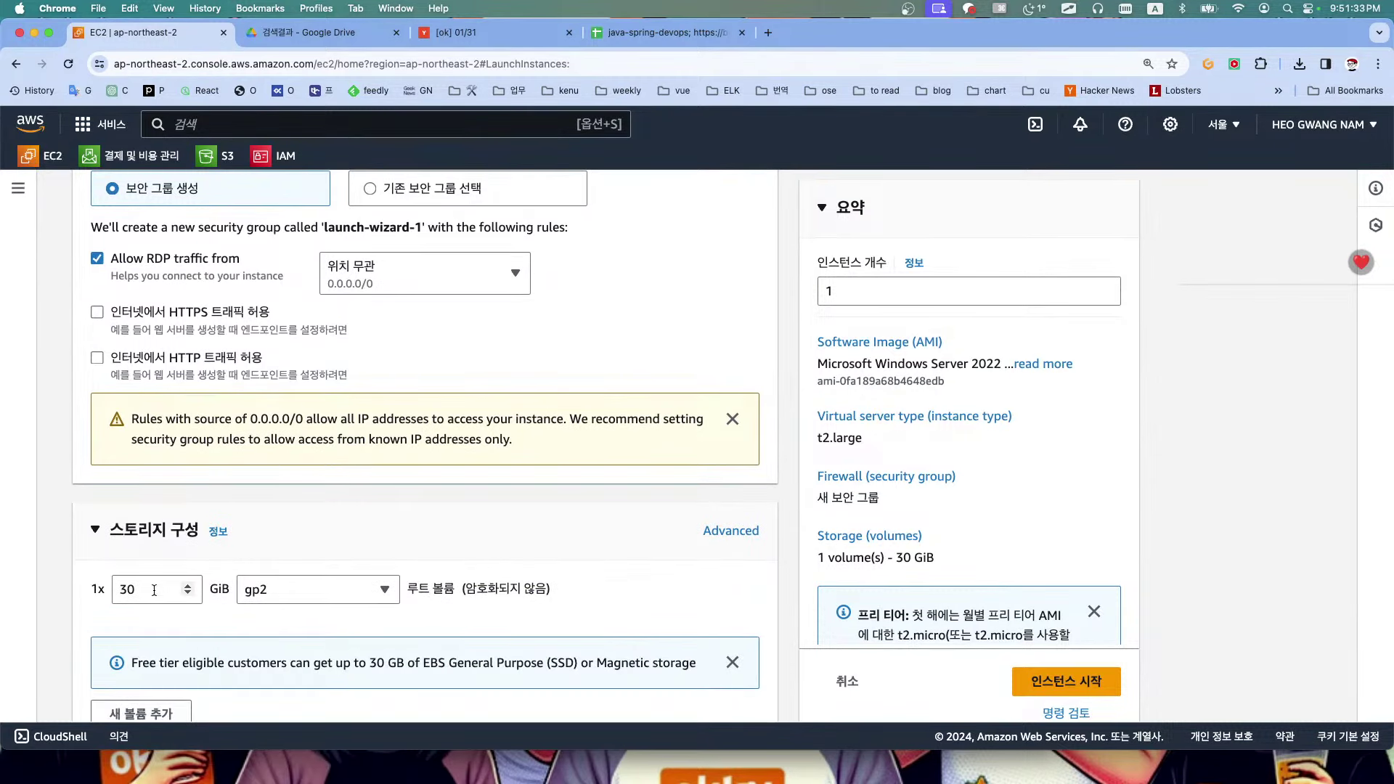
left_click(122, 589)
key("Delete")
type("6")
left_click(297, 579)
left_click(341, 370)
Review the launch settings, launch the instance and open the details of the new mywin instance
scroll(657, 586, "down", 5)
scroll(657, 585, "down", 2)
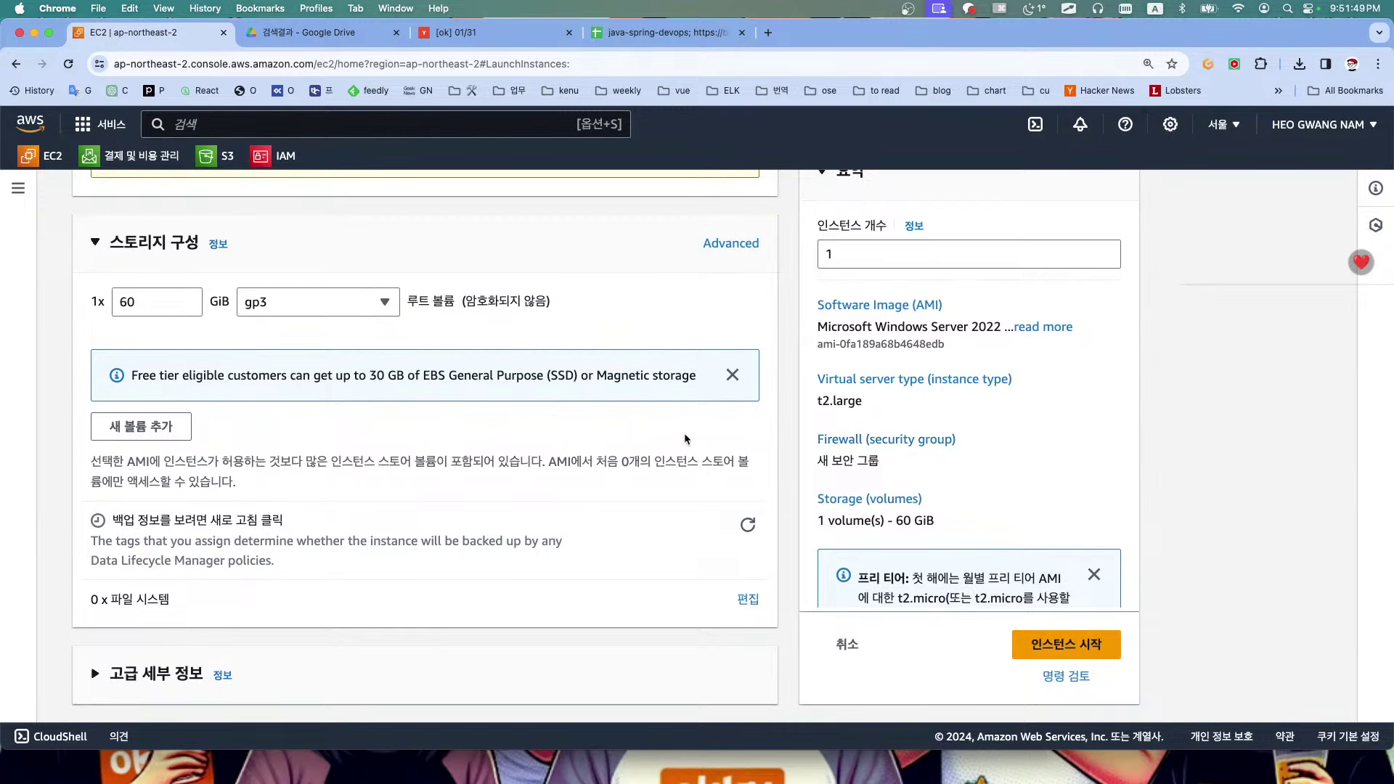
scroll(684, 434, "up", 8)
scroll(684, 434, "up", 15)
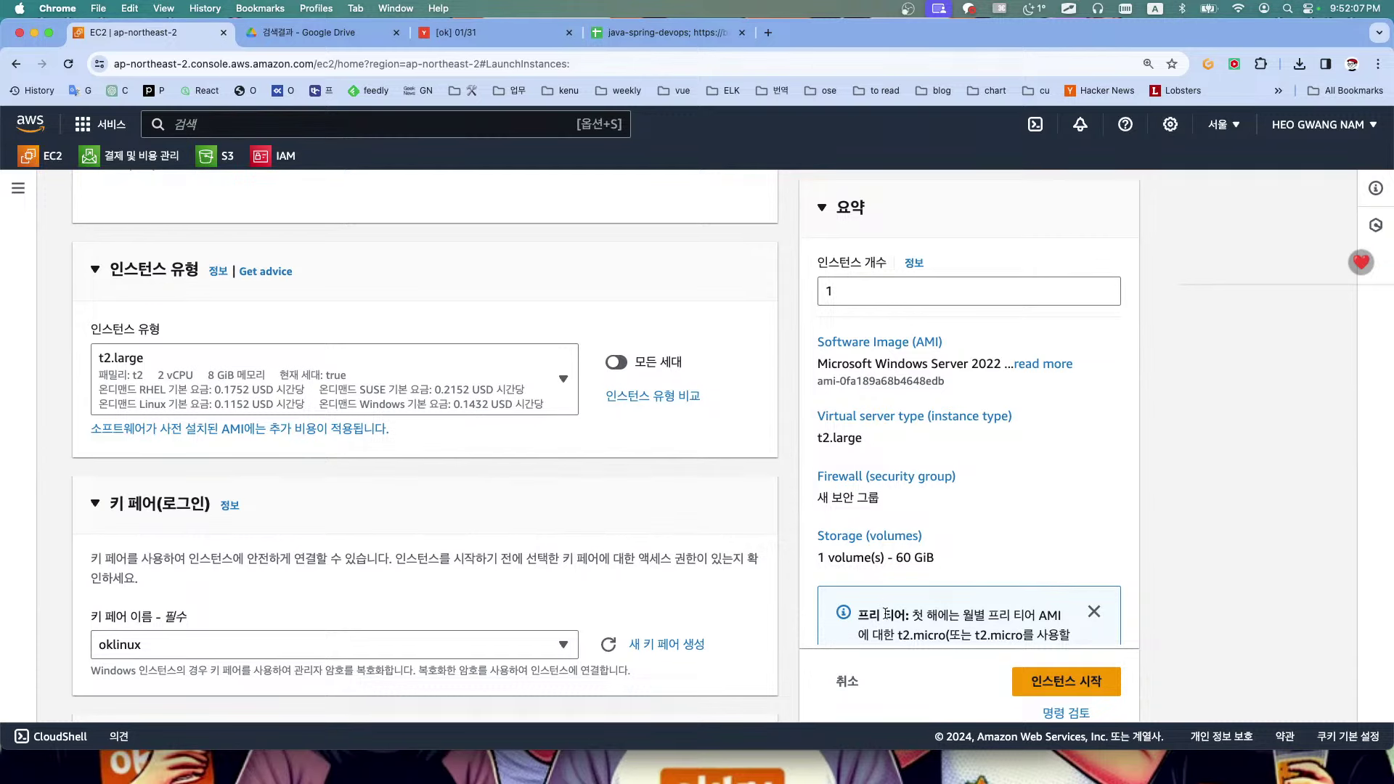
left_click(1046, 685)
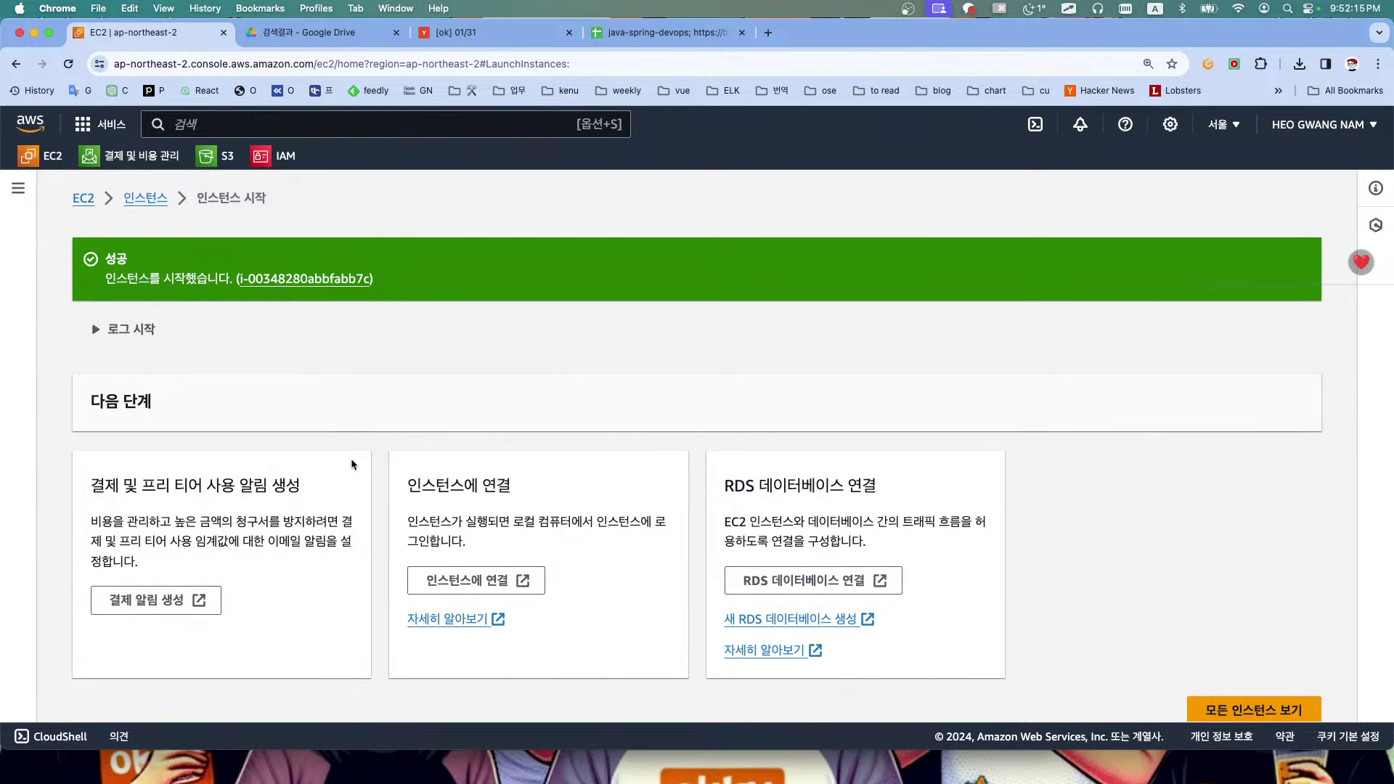
left_click(268, 280)
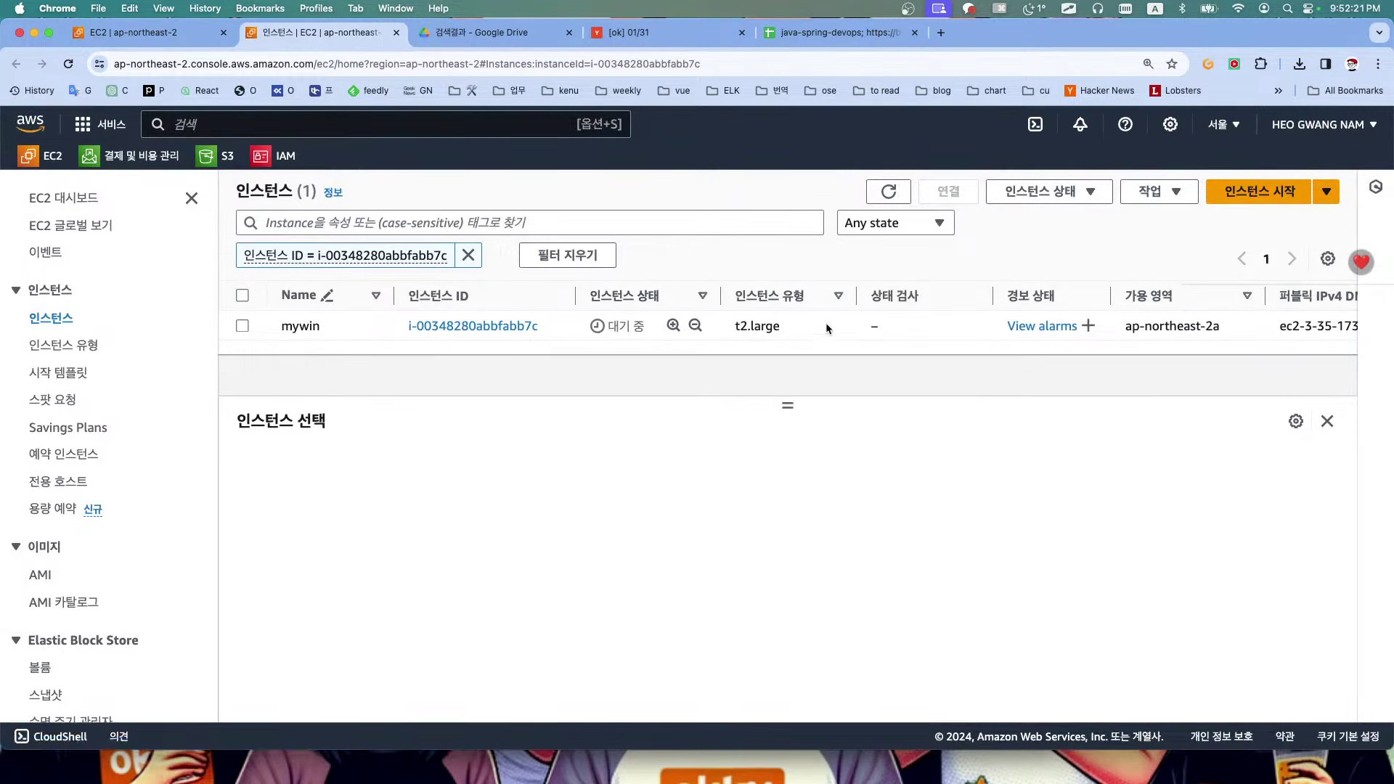
left_click(913, 324)
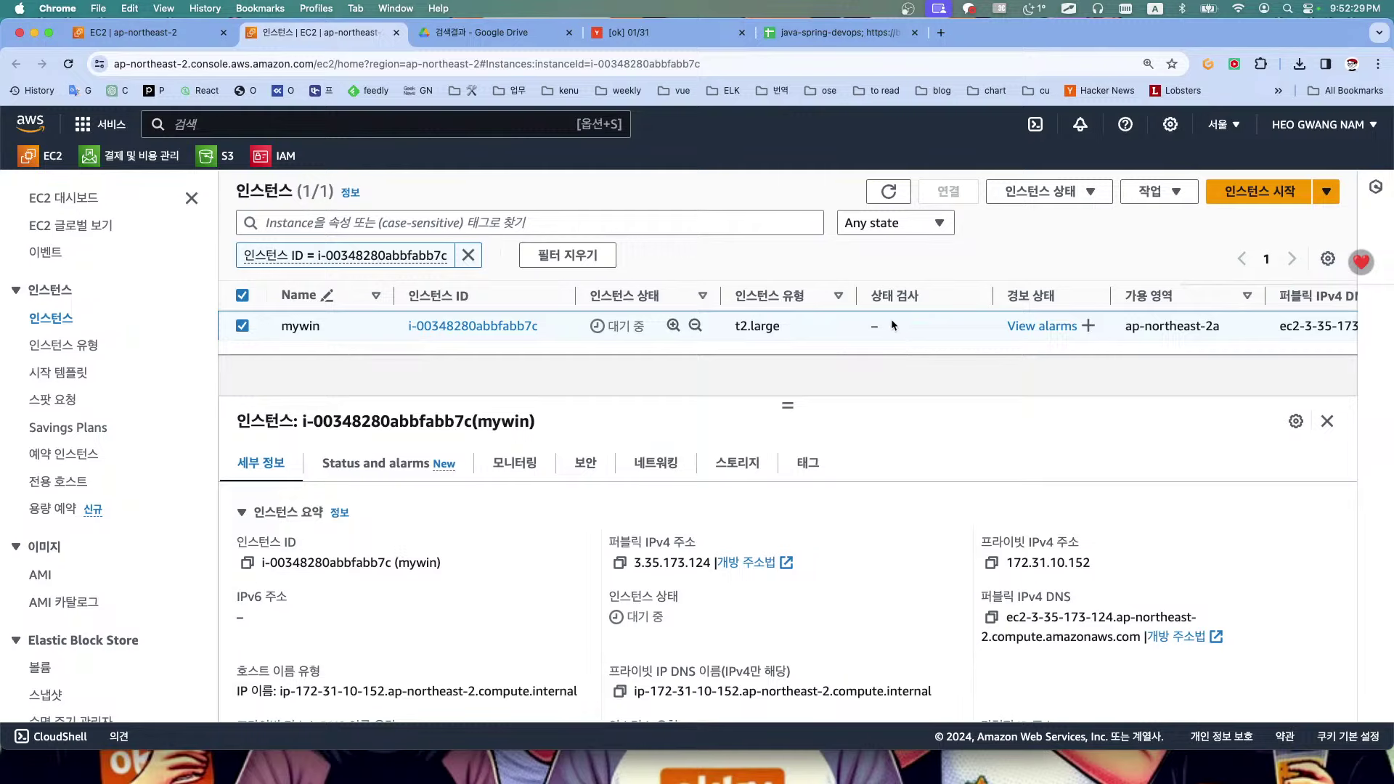
left_click(825, 37)
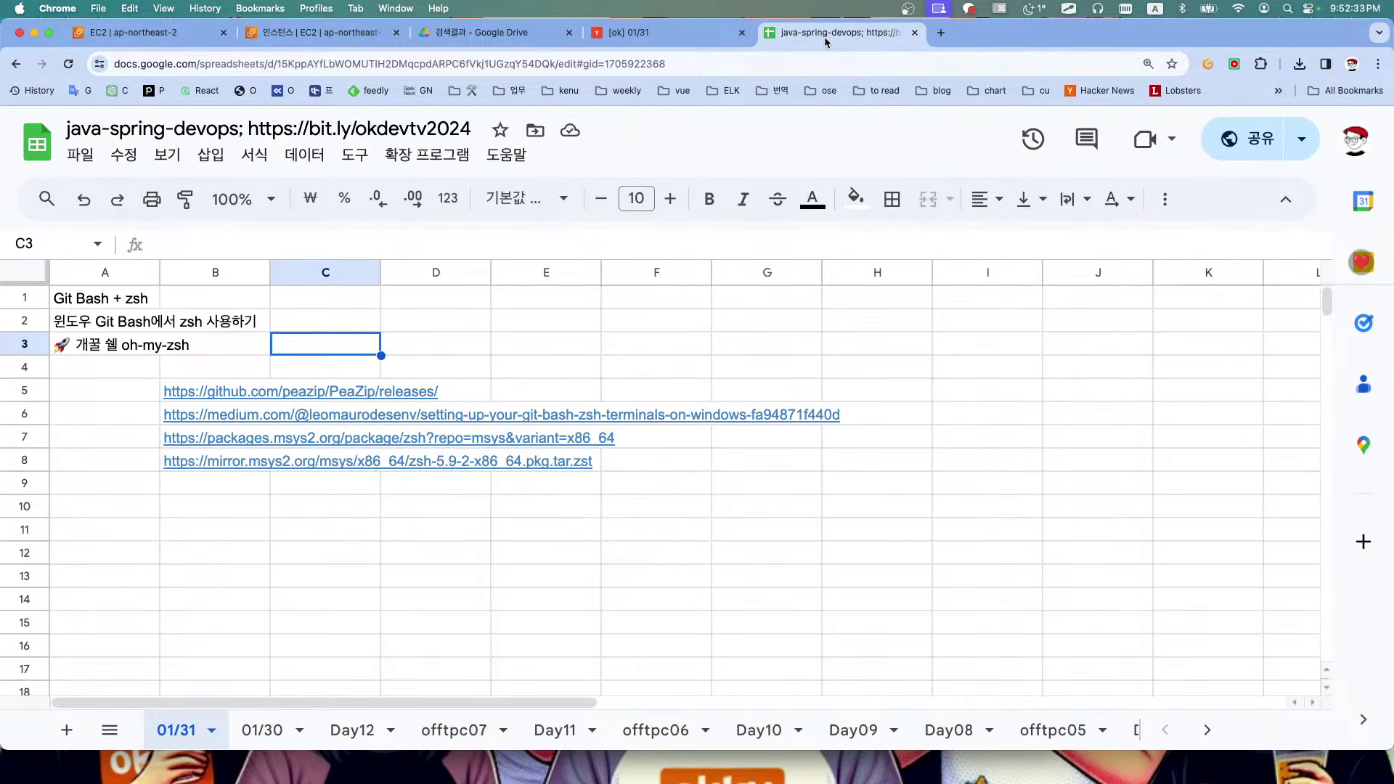
left_click(221, 376)
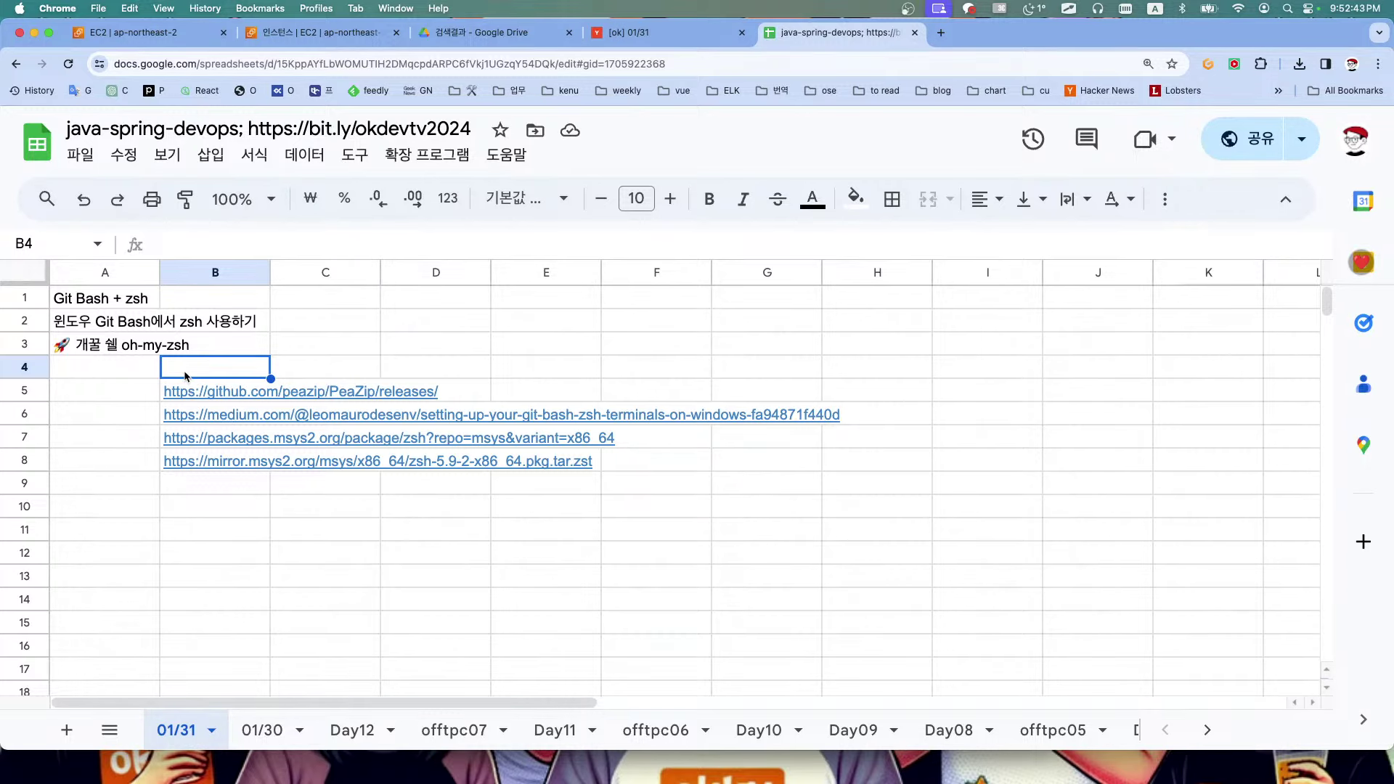
type("http")
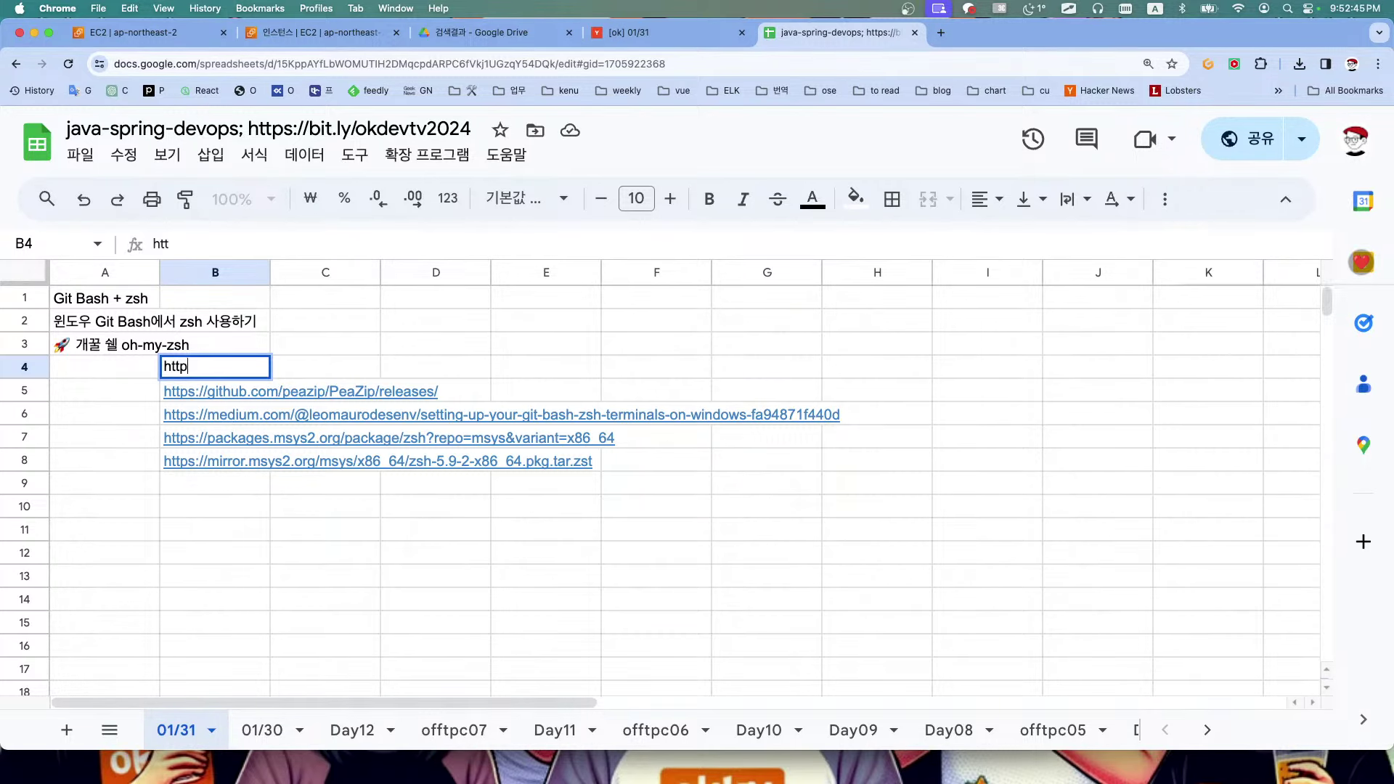
type("s://bit.ly/o")
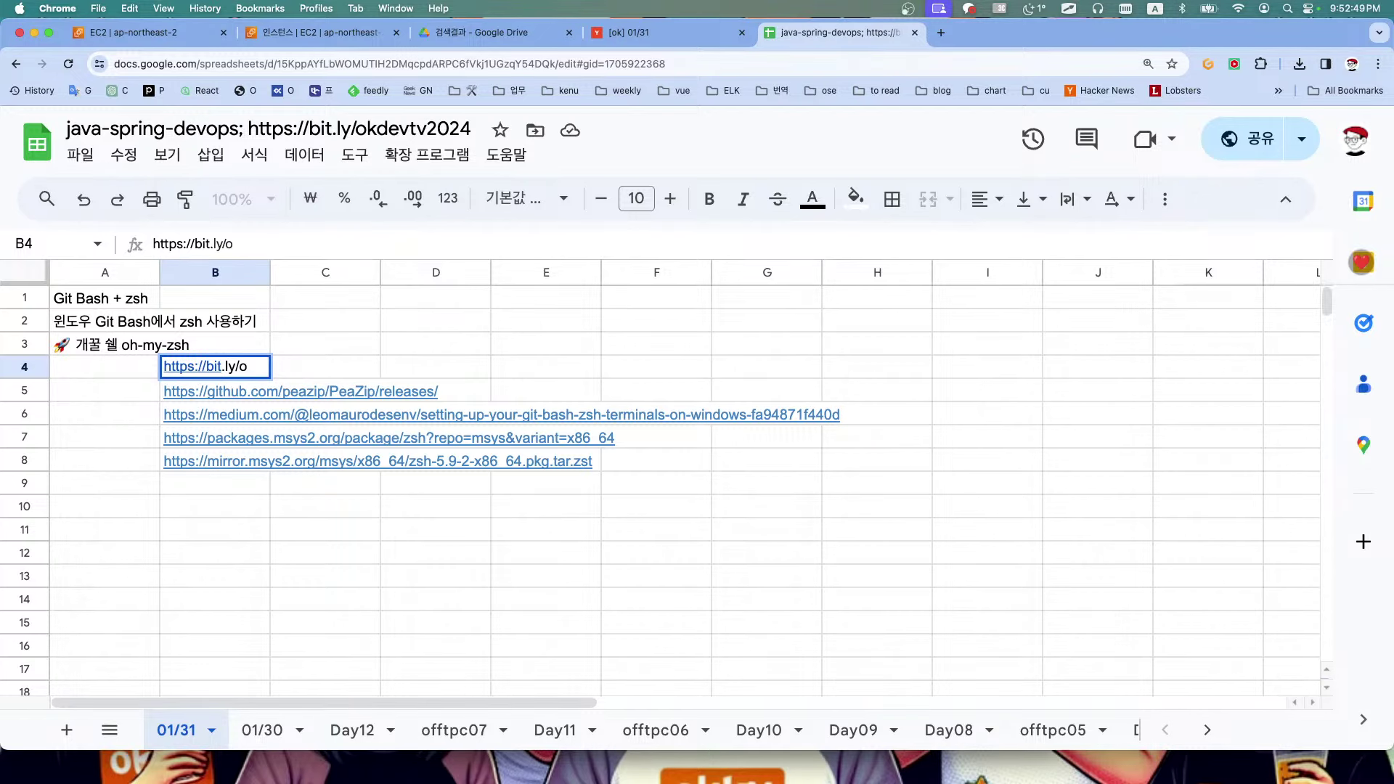
key("BackSpace")
key("BackSpace")
key("BackSpace")
key("BackSpace")
key("BackSpace")
key("BackSpace")
key("BackSpace")
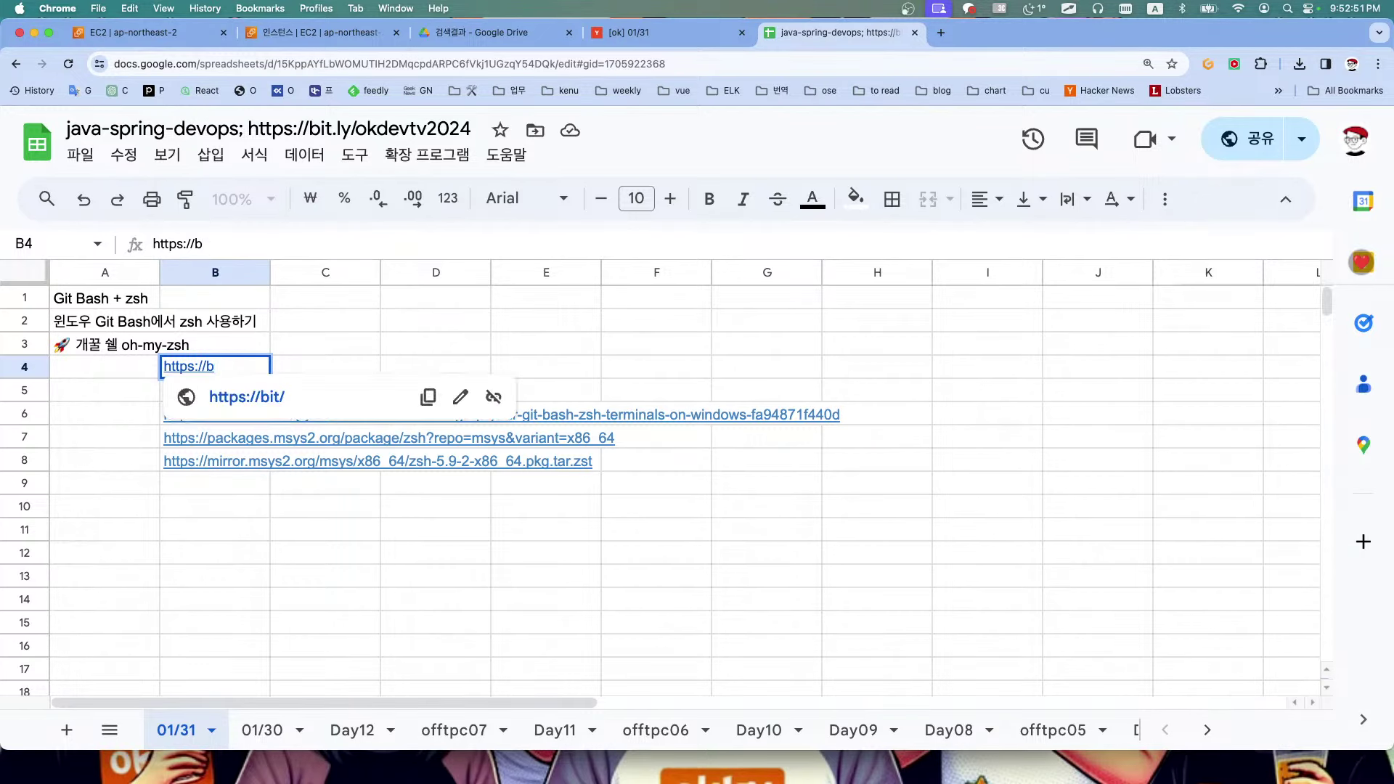
key("BackSpace")
type("okde")
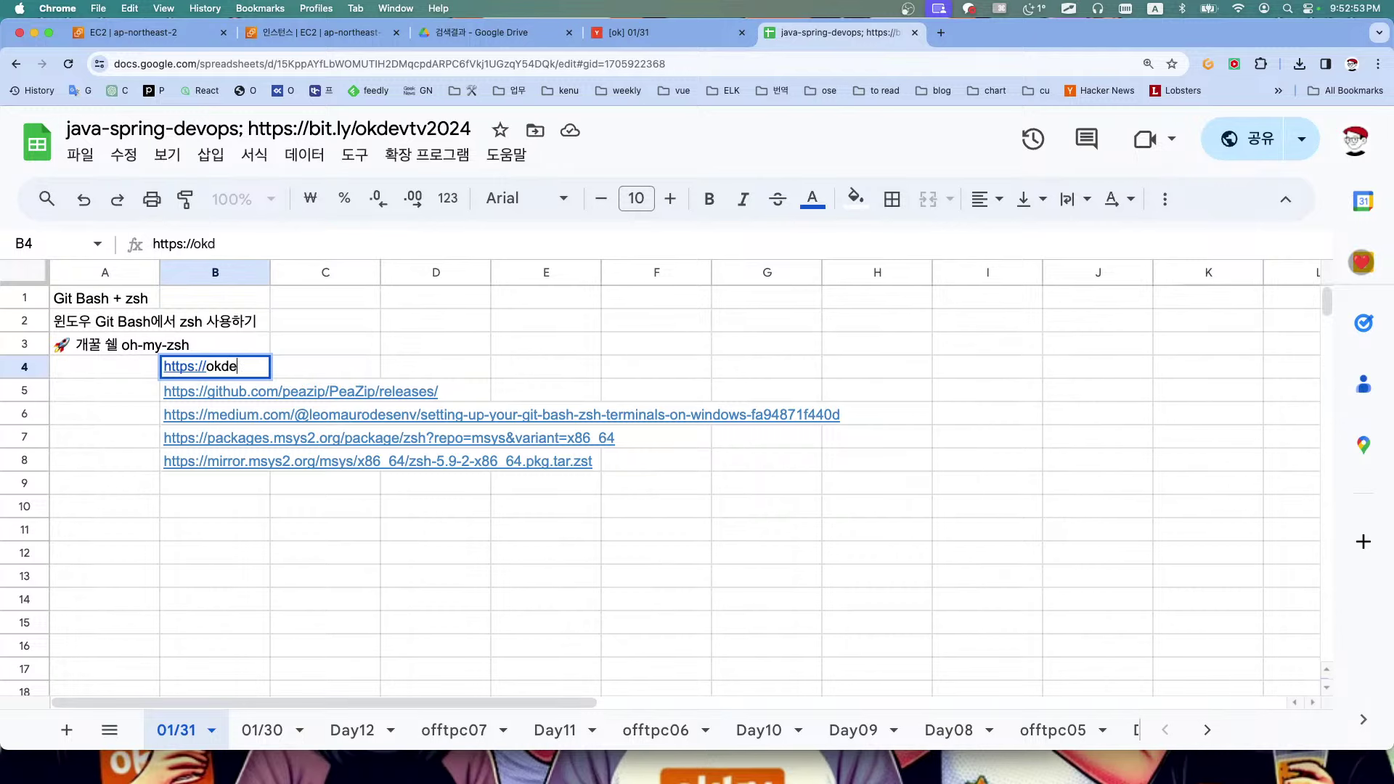
type("vtv.com/m")
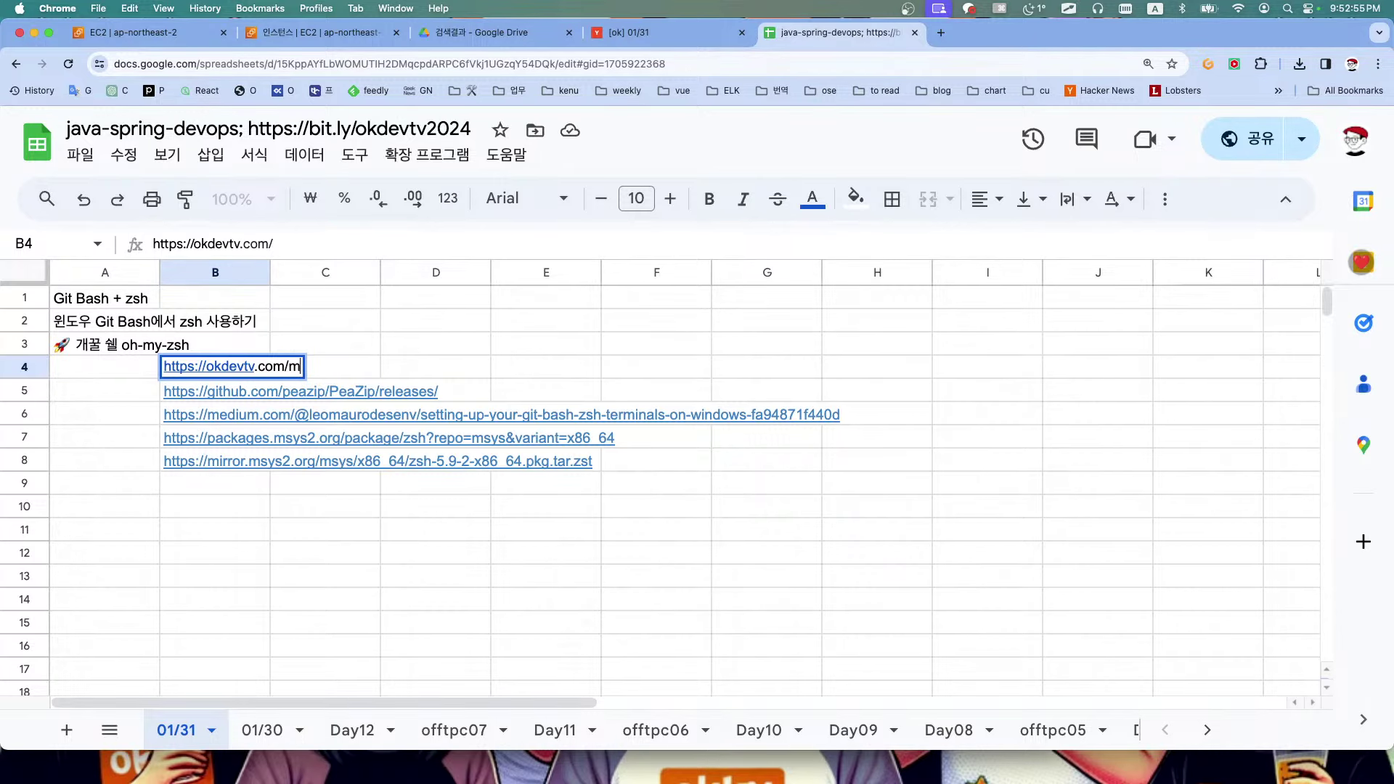
type("ib/zsh")
key("Return")
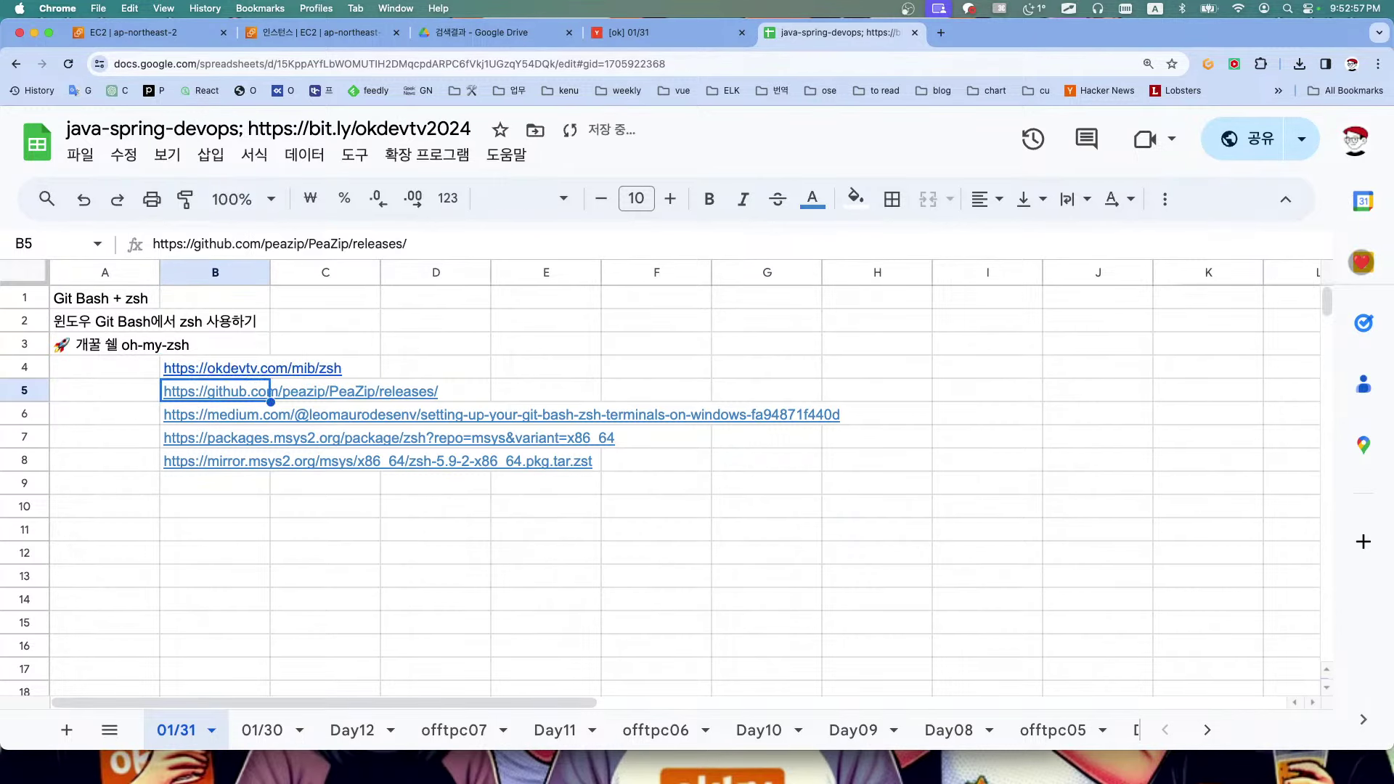
Open the zsh page linked in cell B4 and read its line describing zsh as an interactive shell and scripting language
left_click(217, 372)
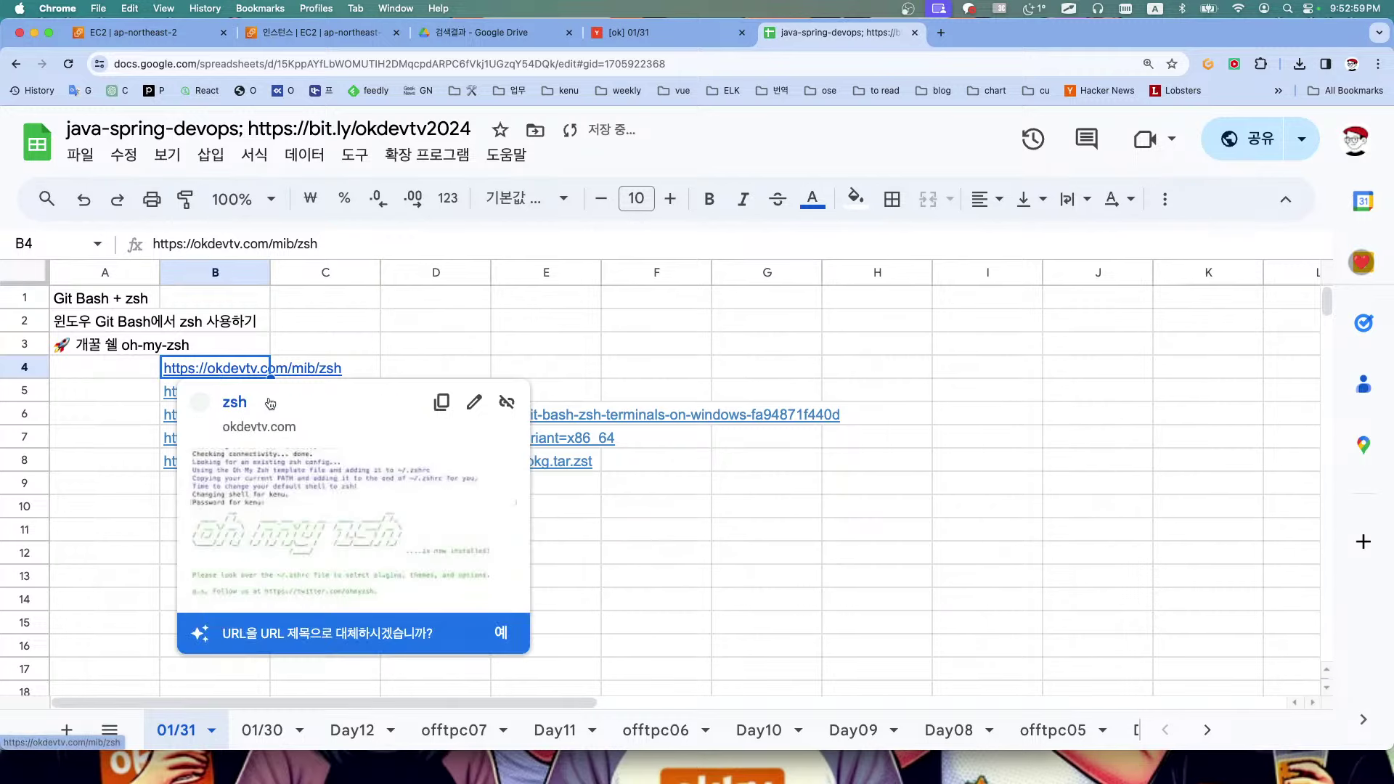
left_click(238, 405)
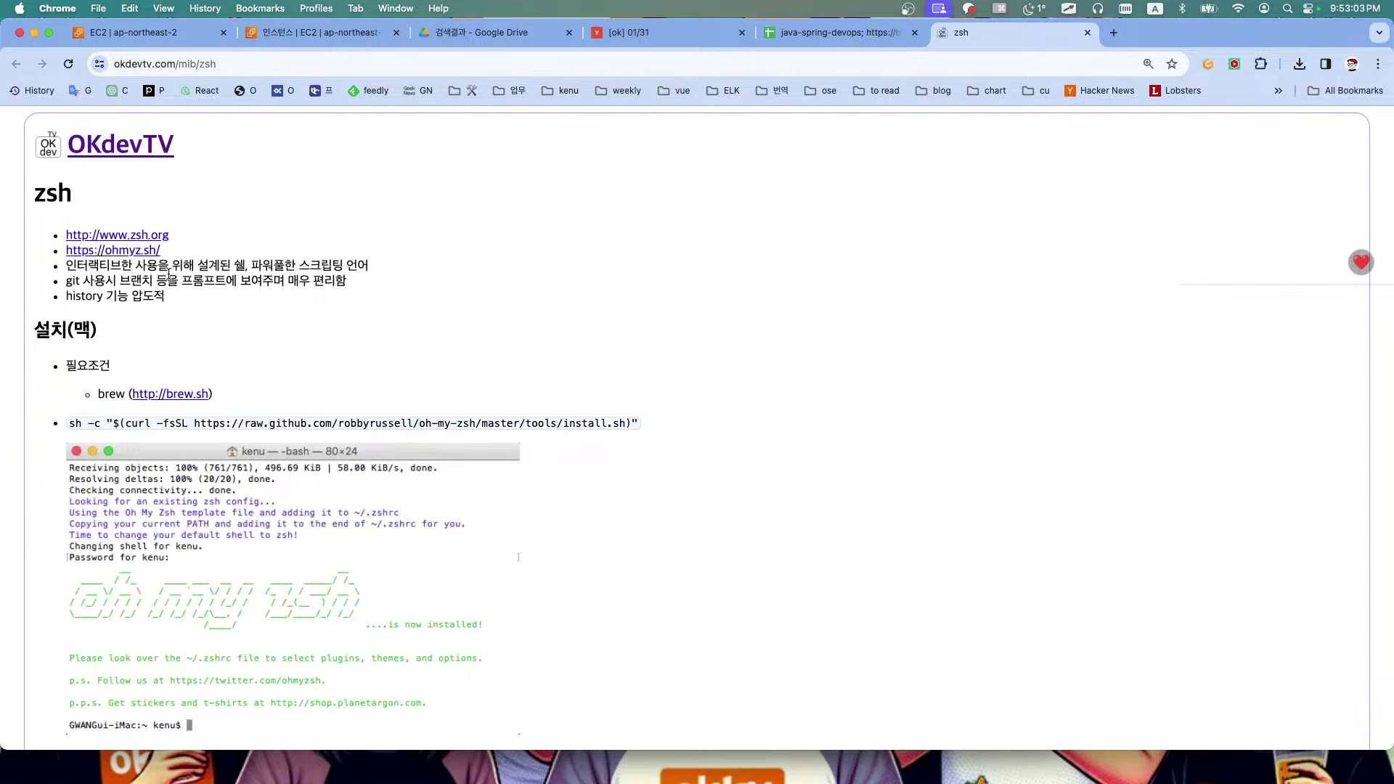
left_click_drag(66, 265, 367, 271)
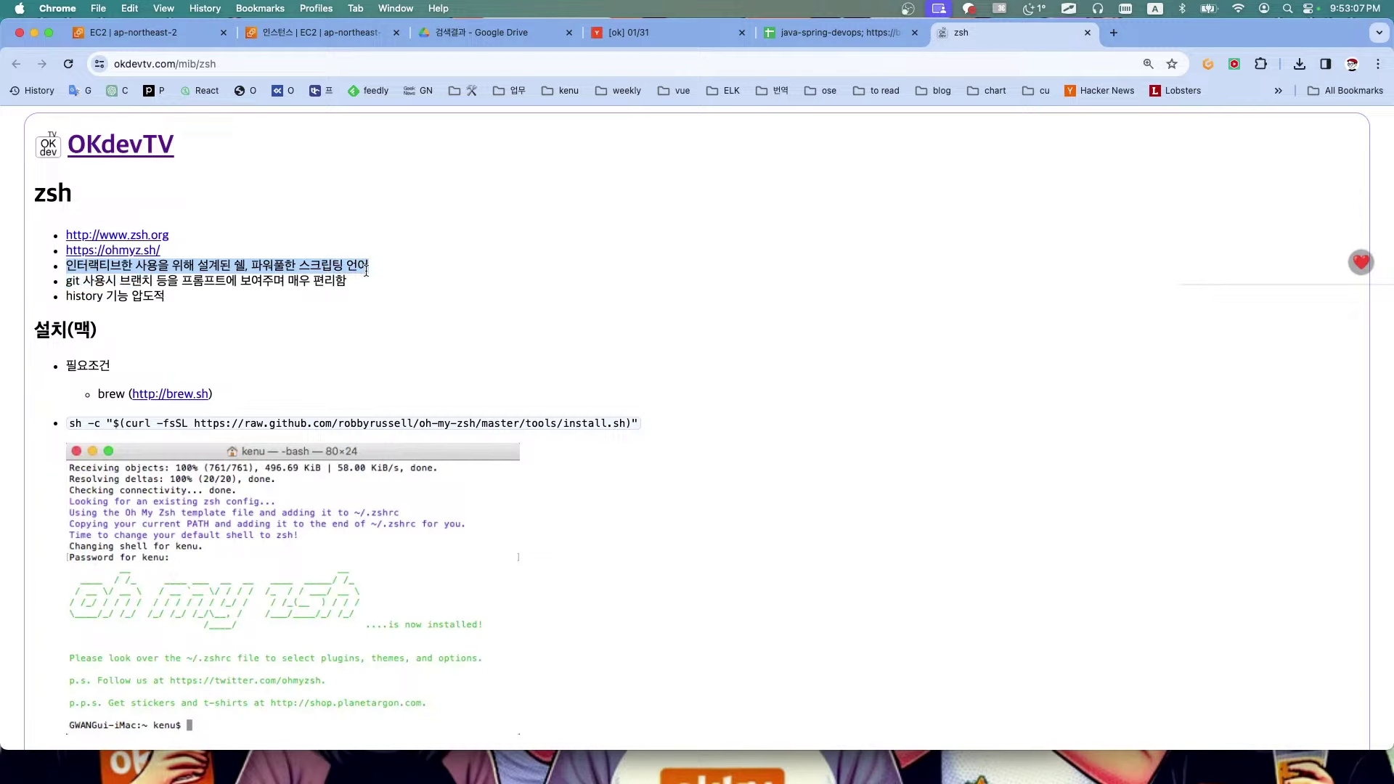
left_click(374, 270)
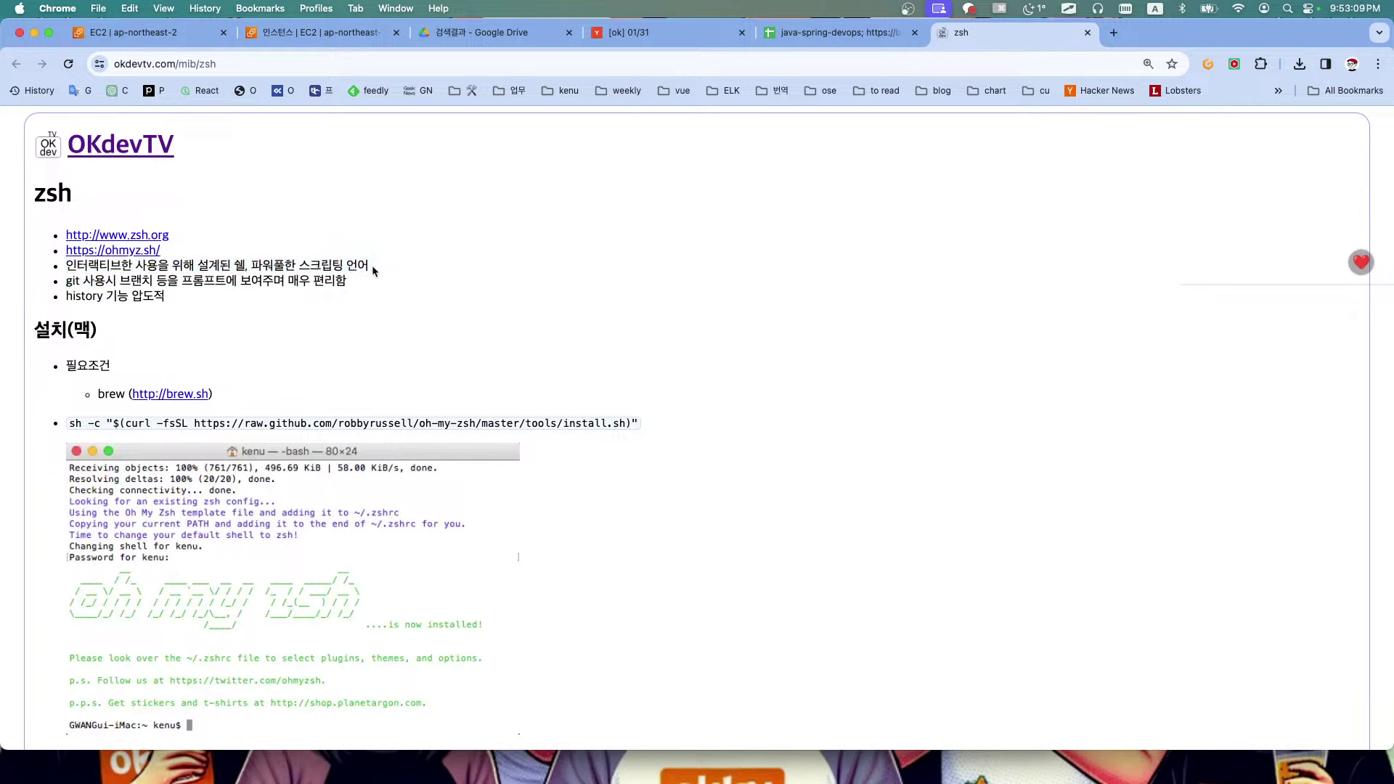
Open the ohmyz.sh link in a separate tab, examine the Oh My Zsh introduction, features and user testimonial, and close it
left_click(145, 254, "super")
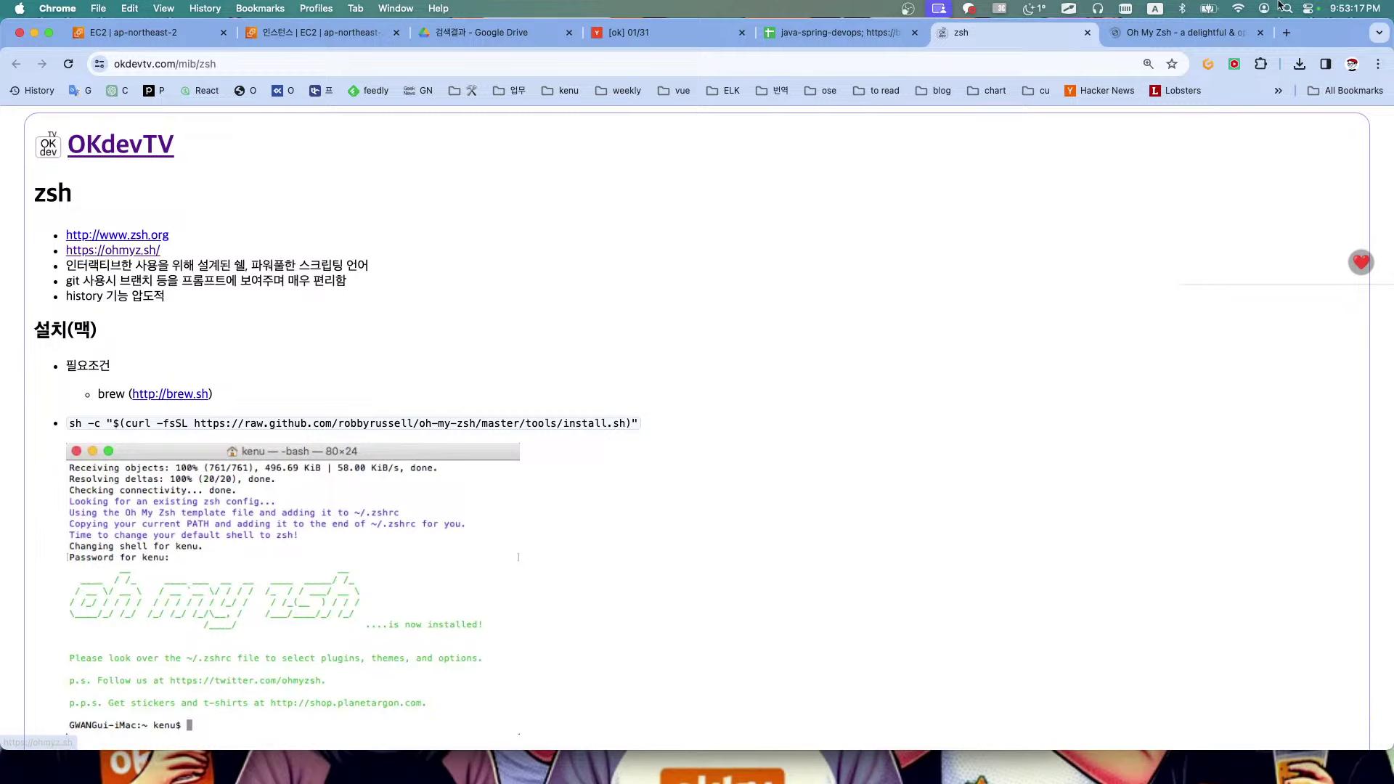
left_click(1192, 34)
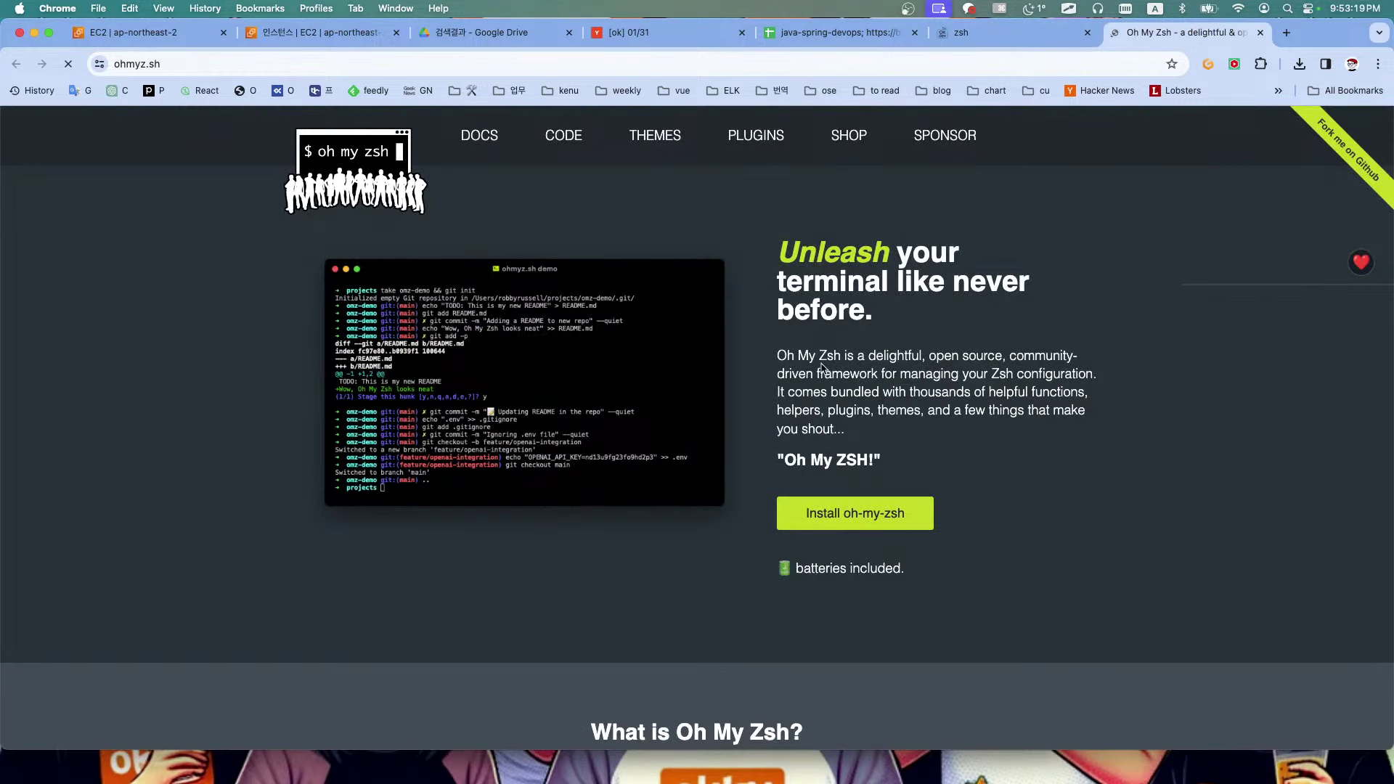
scroll(798, 379, "down", 2)
scroll(798, 379, "down", 5)
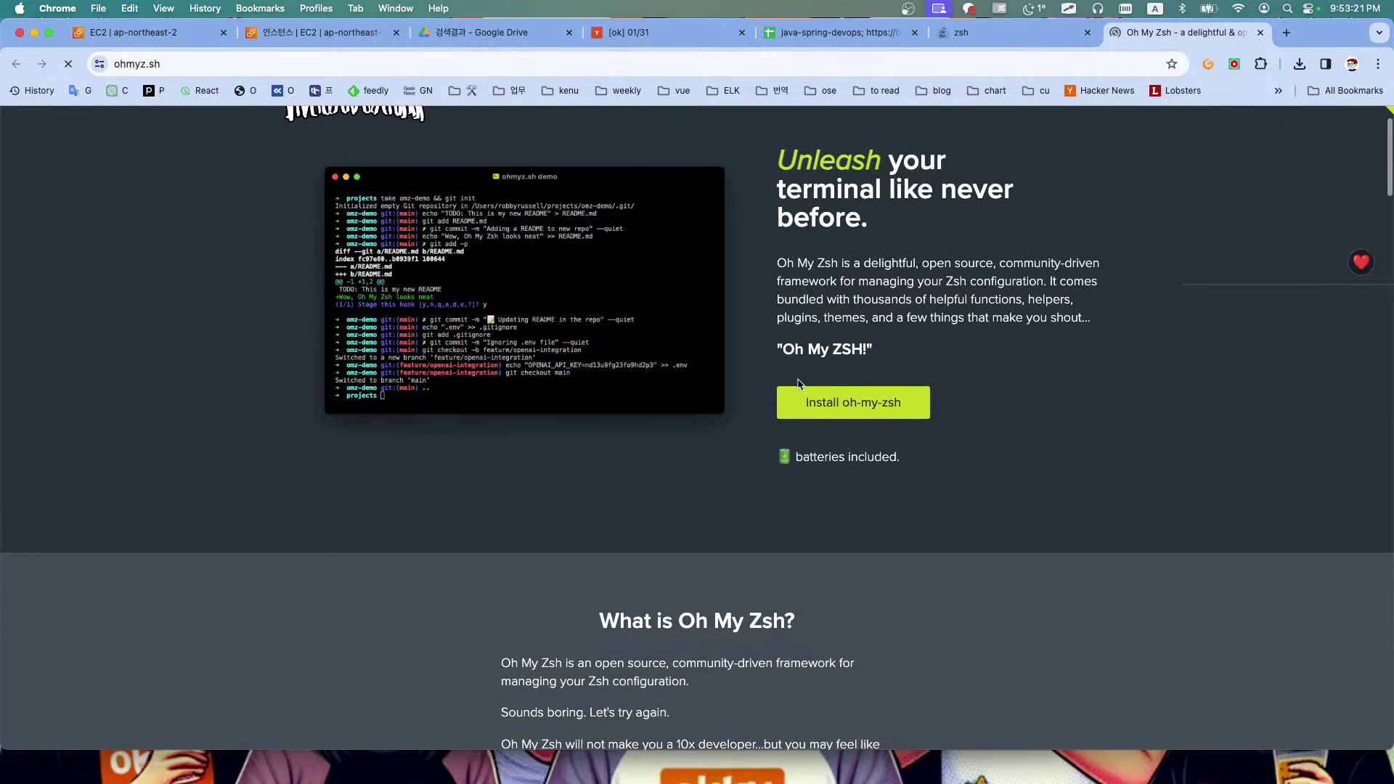
scroll(798, 379, "down", 7)
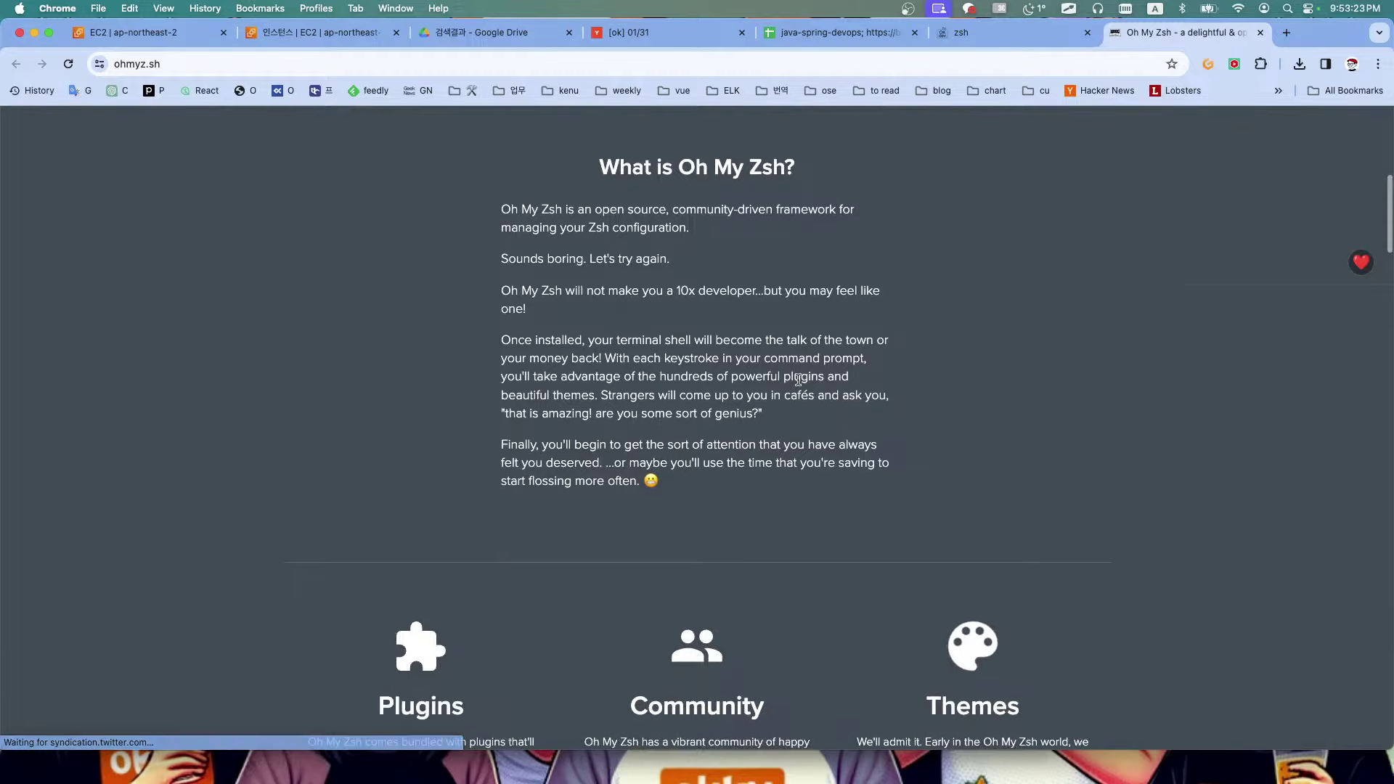
scroll(798, 384, "down", 1)
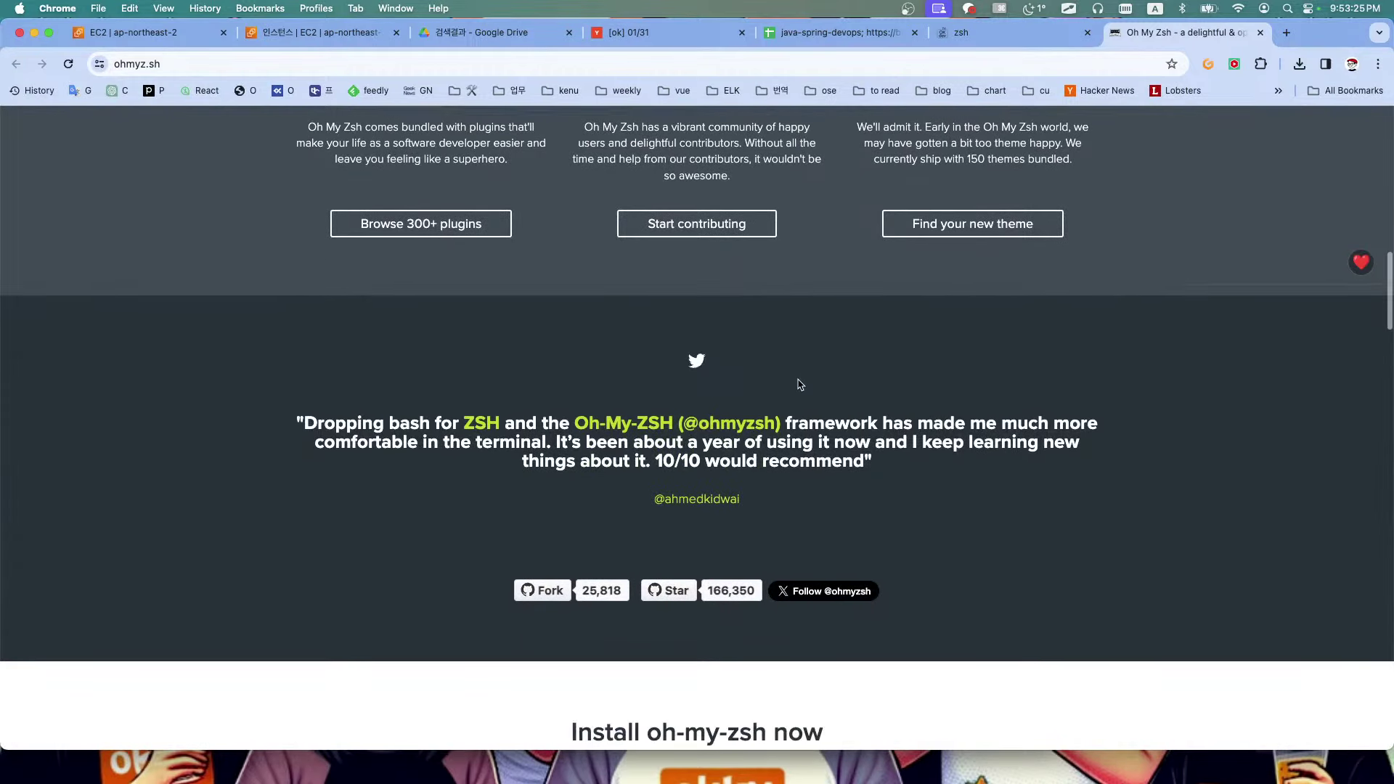
triple_click(477, 423)
left_click(477, 425)
left_click_drag(668, 414, 679, 414)
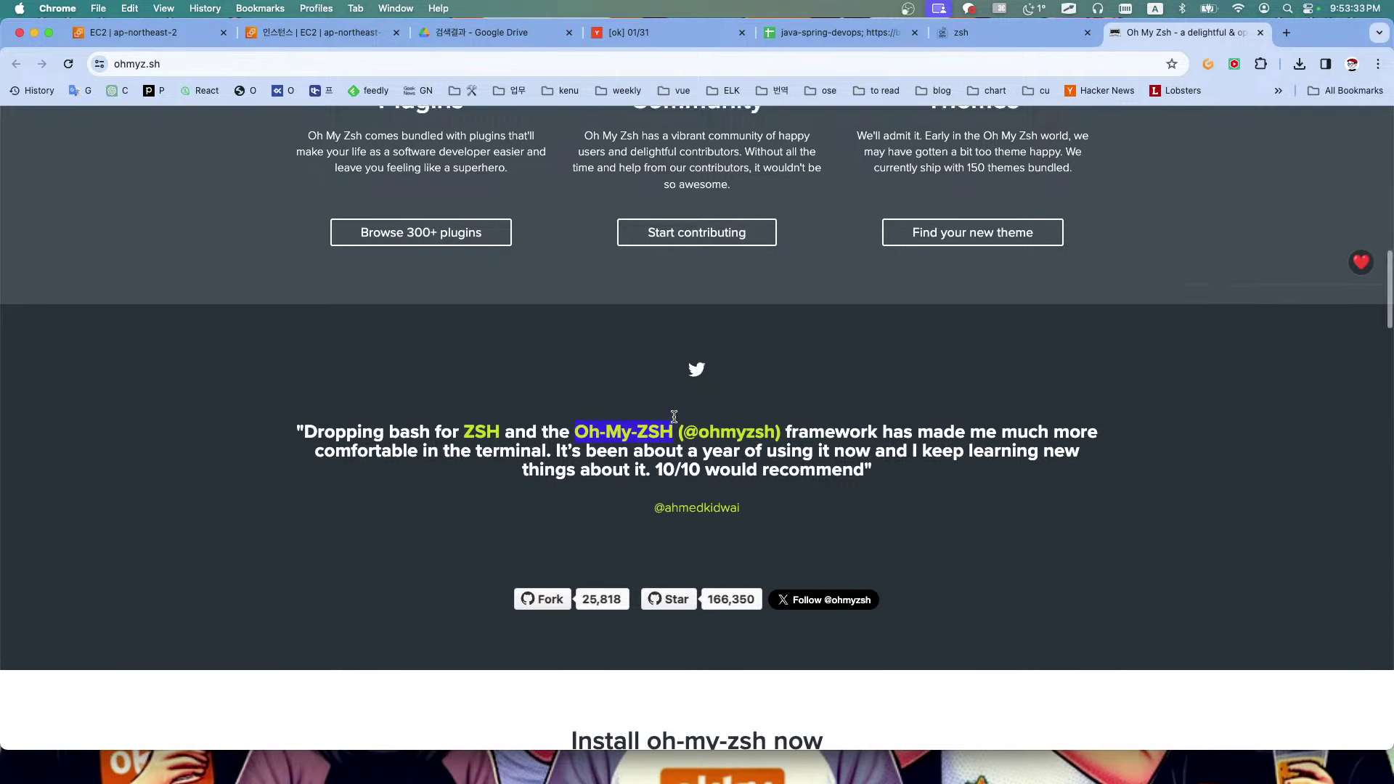
scroll(674, 416, "up", 6)
scroll(674, 416, "up", 10)
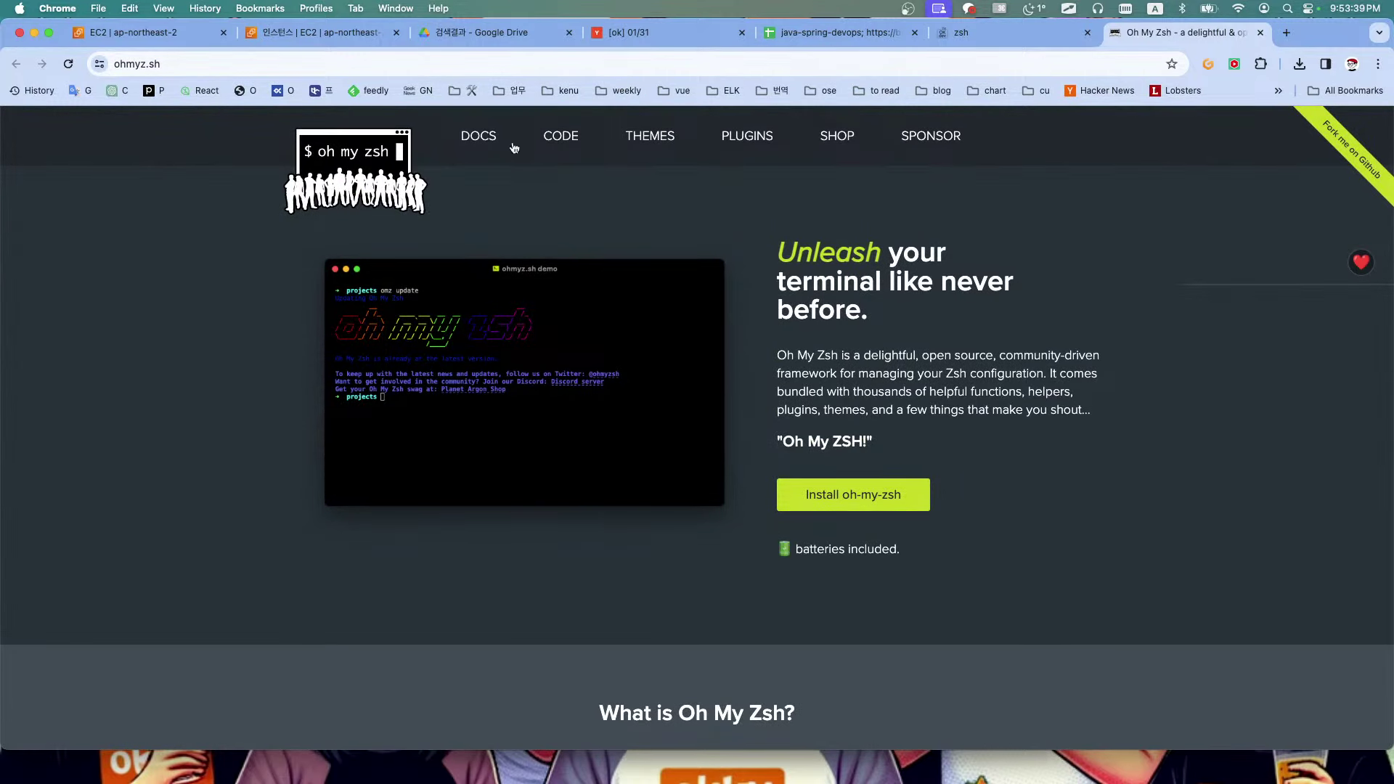
left_click(1261, 33)
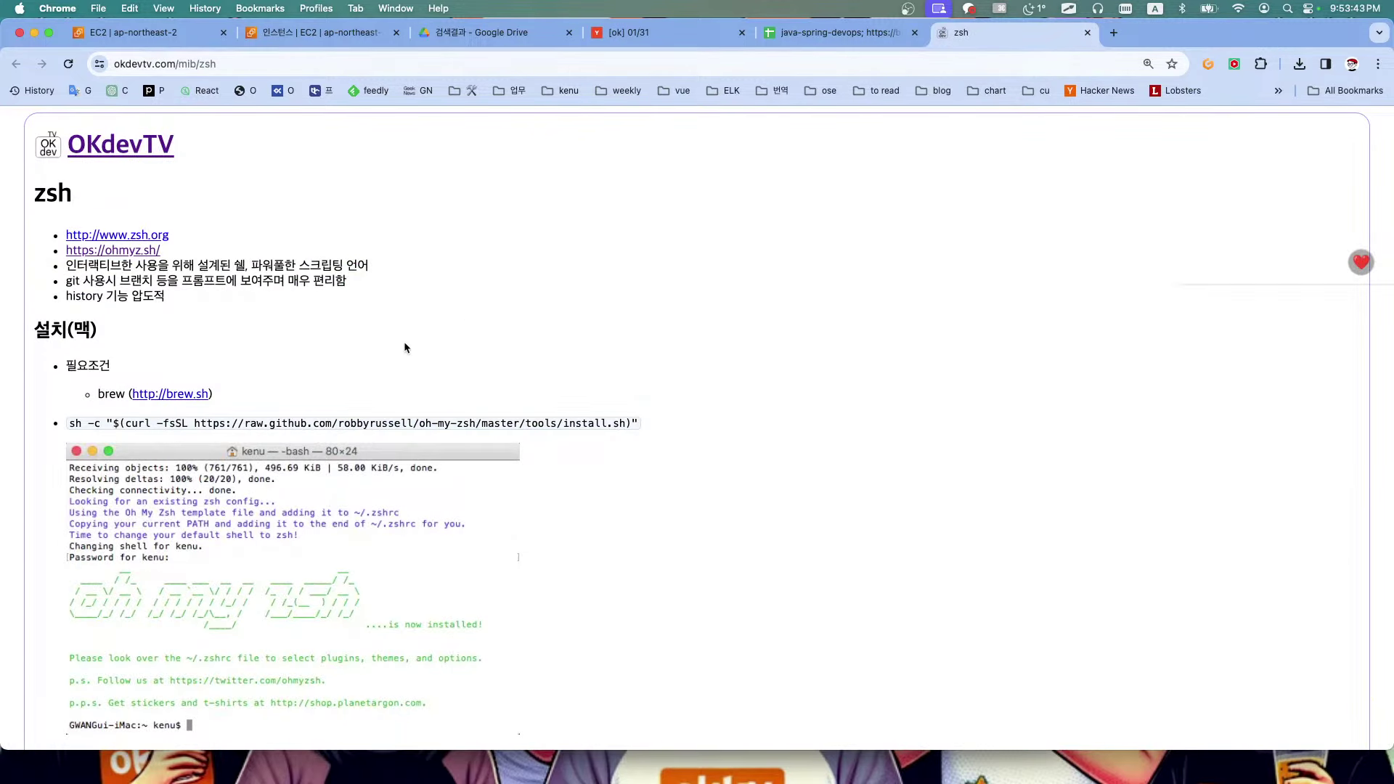
Examine the zsh page's install commands and the Plugin section for zsh-autosuggestions and zsh-syntax-highlighting
scroll(404, 348, "down", 3)
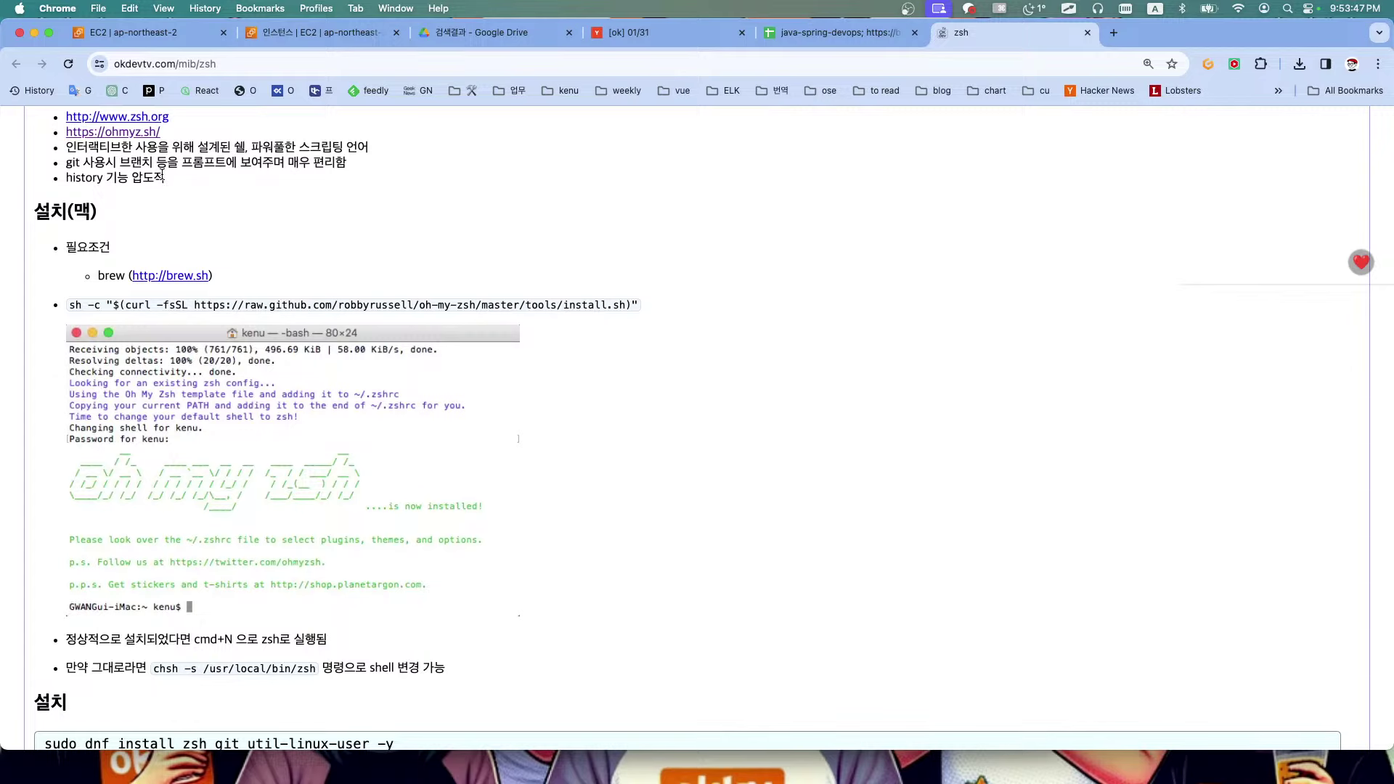
scroll(286, 312, "down", 9)
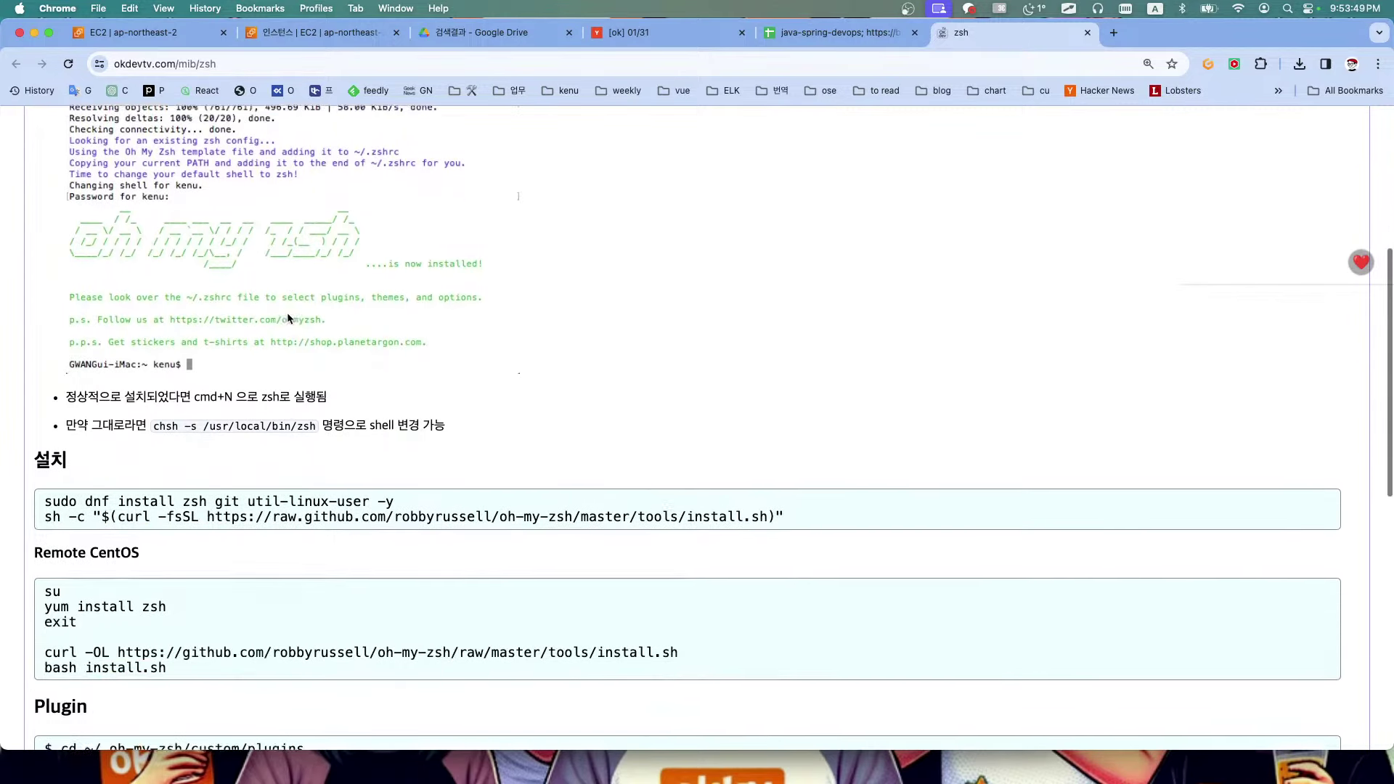
scroll(288, 317, "down", 10)
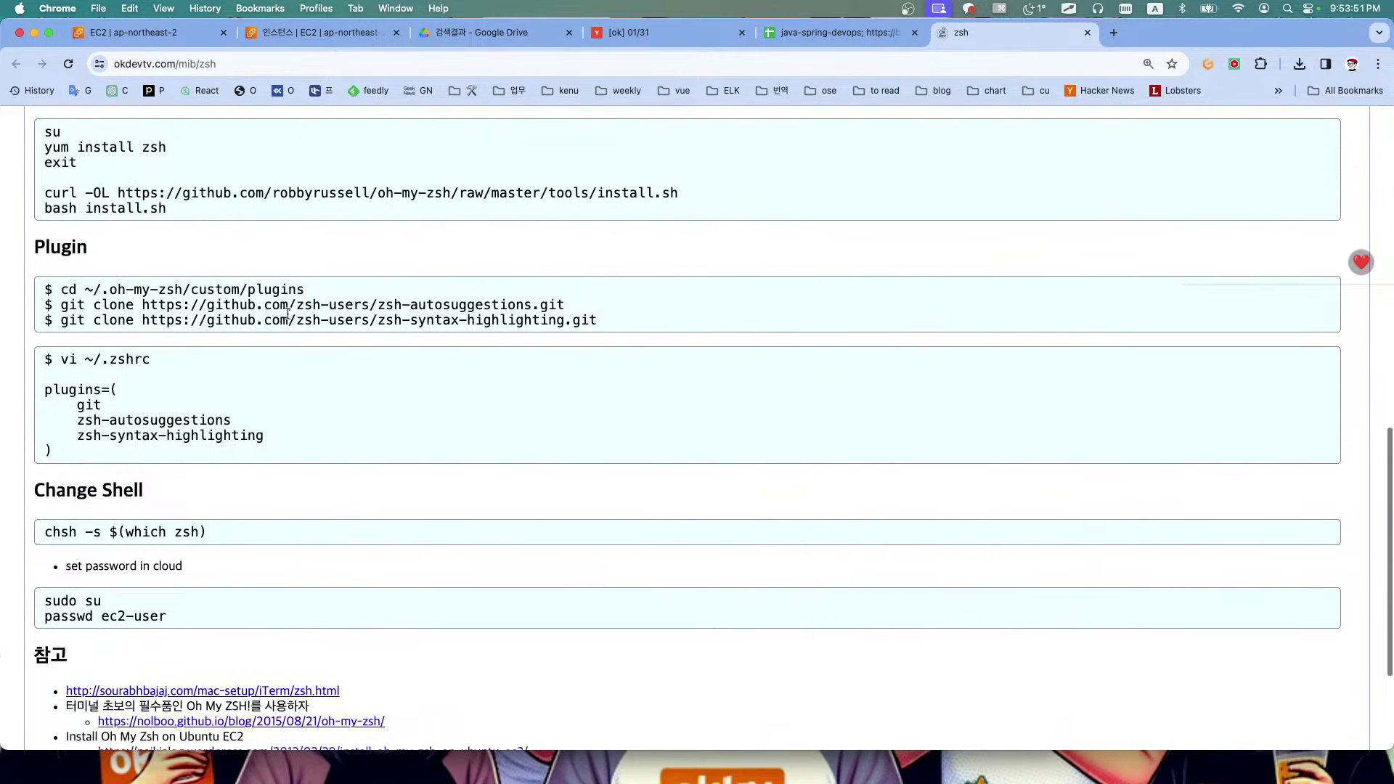
scroll(288, 317, "up", 5)
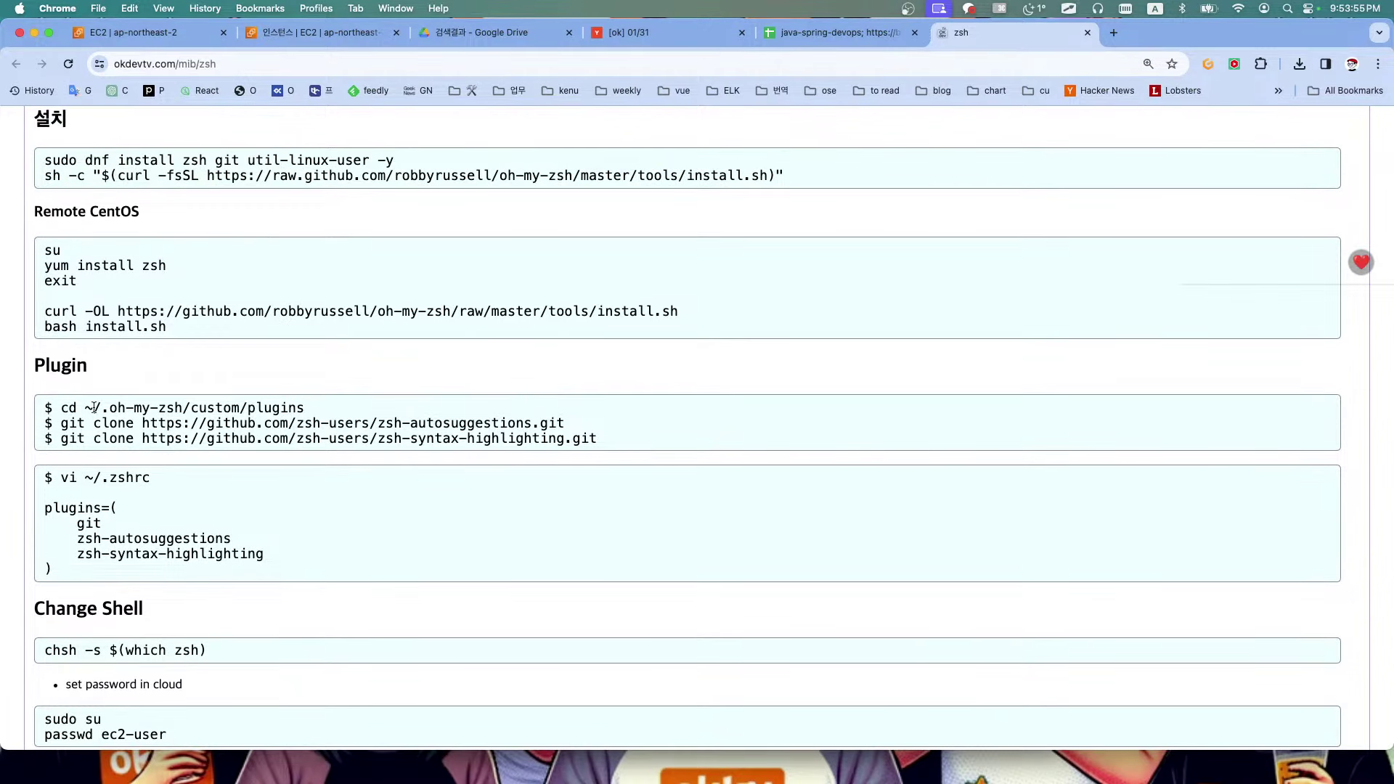
left_click_drag(62, 409, 310, 411)
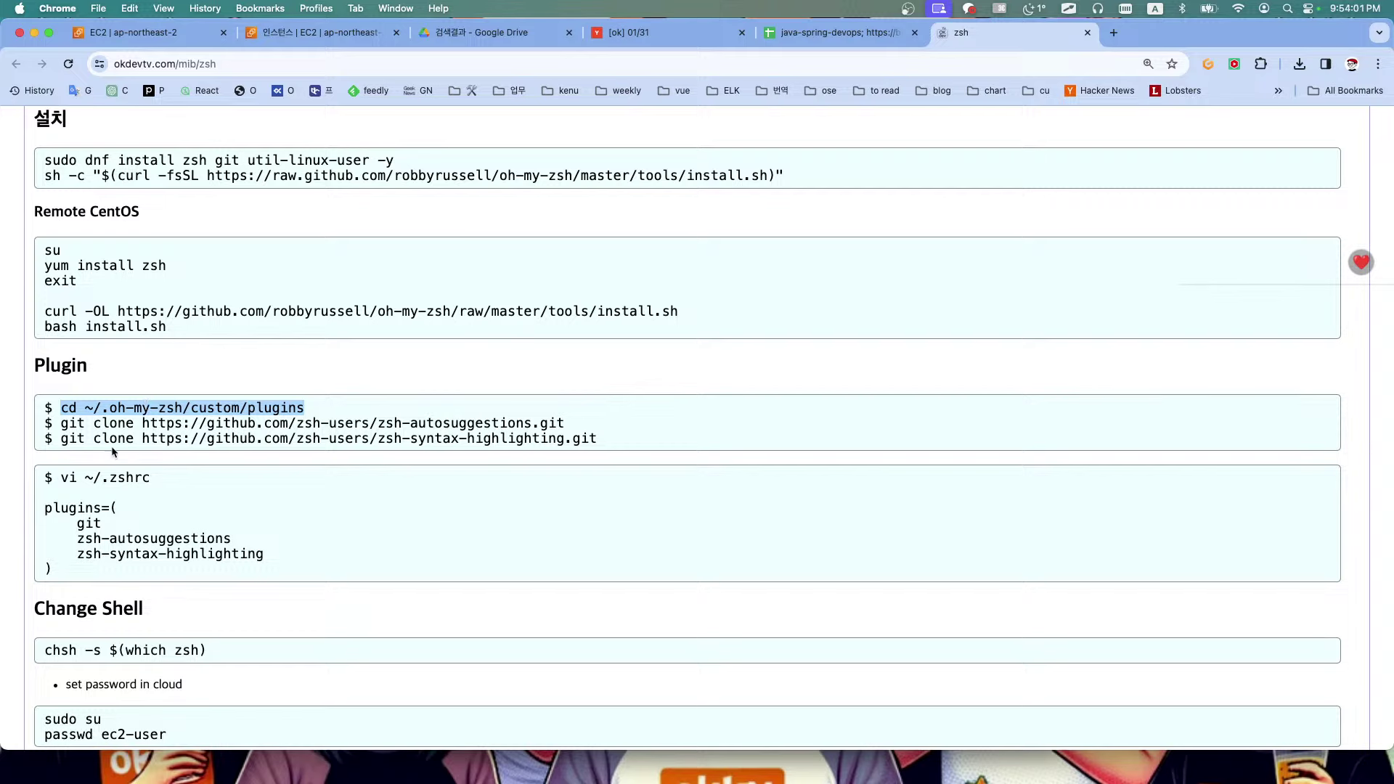
mouse_move(62, 427)
left_mouse_down()
mouse_move(616, 419)
mouse_move(602, 441)
mouse_move(63, 450)
left_mouse_up()
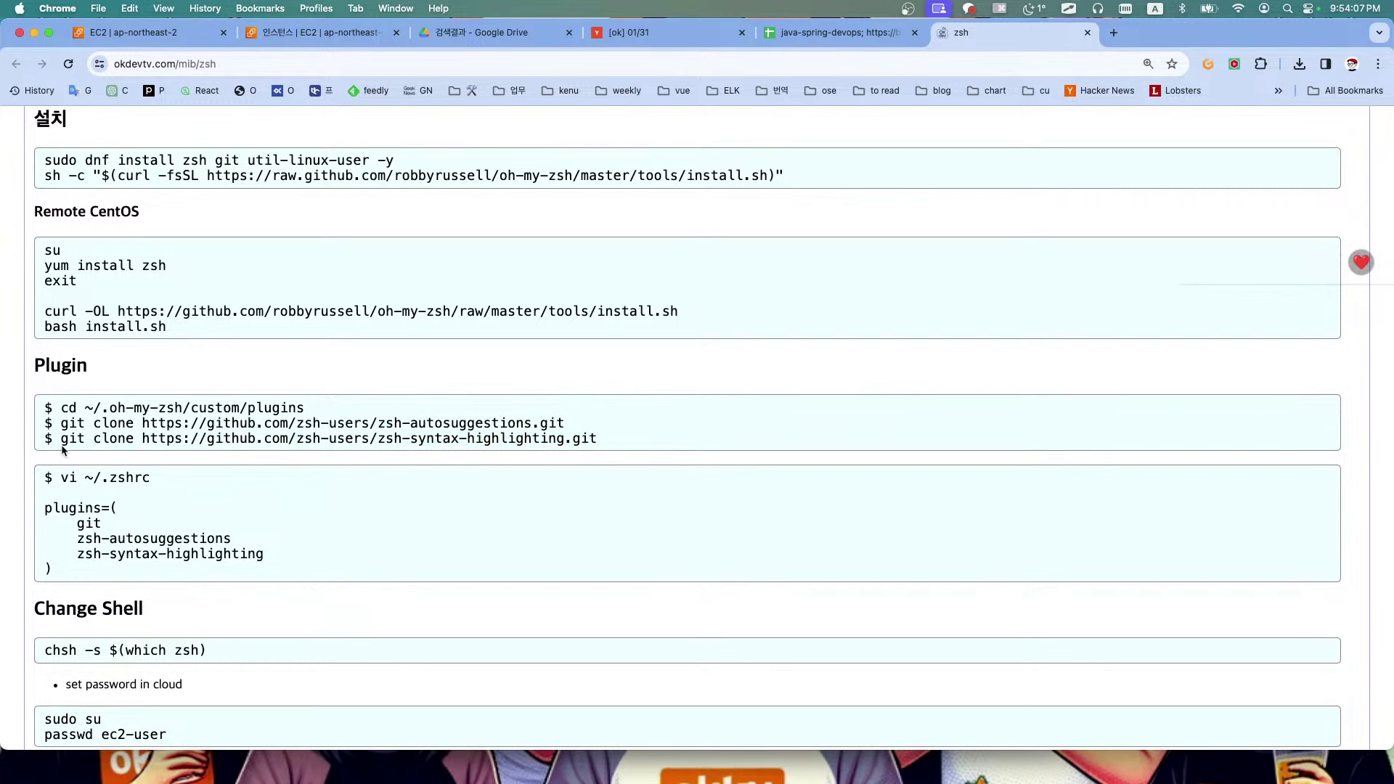
scroll(250, 450, "up", 15)
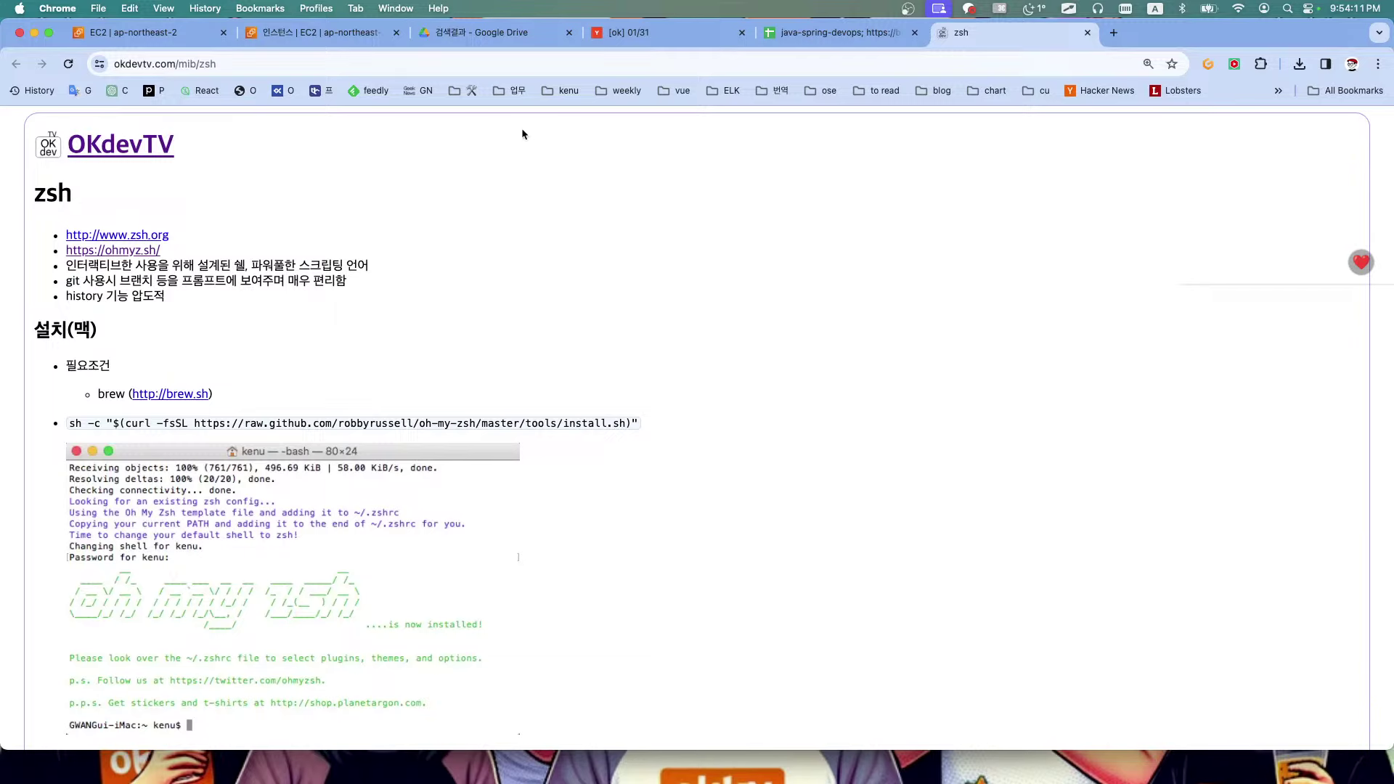
Return to the EC2 console, refresh the instance list and download mywin's remote desktop file from its RDP client connection options
left_click(326, 32)
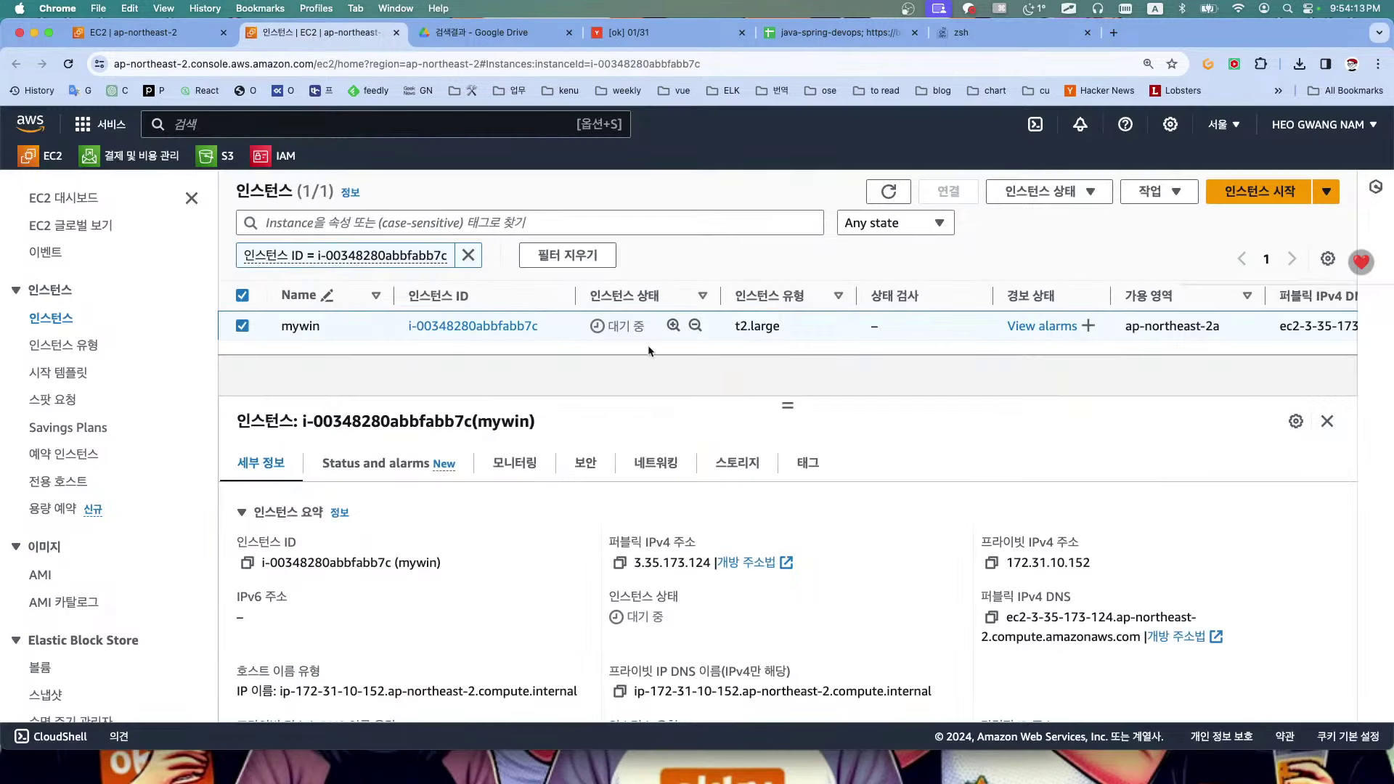
left_click(888, 194)
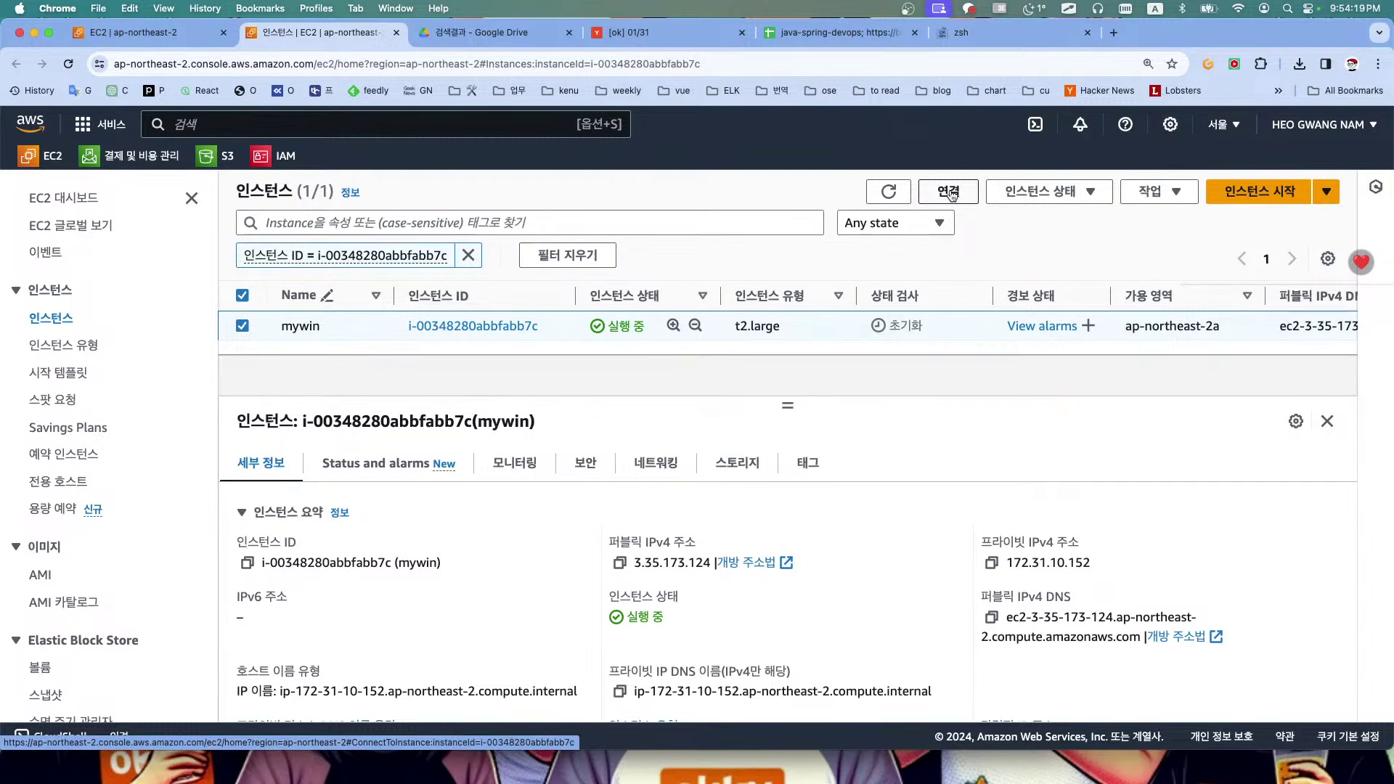
left_click(950, 192)
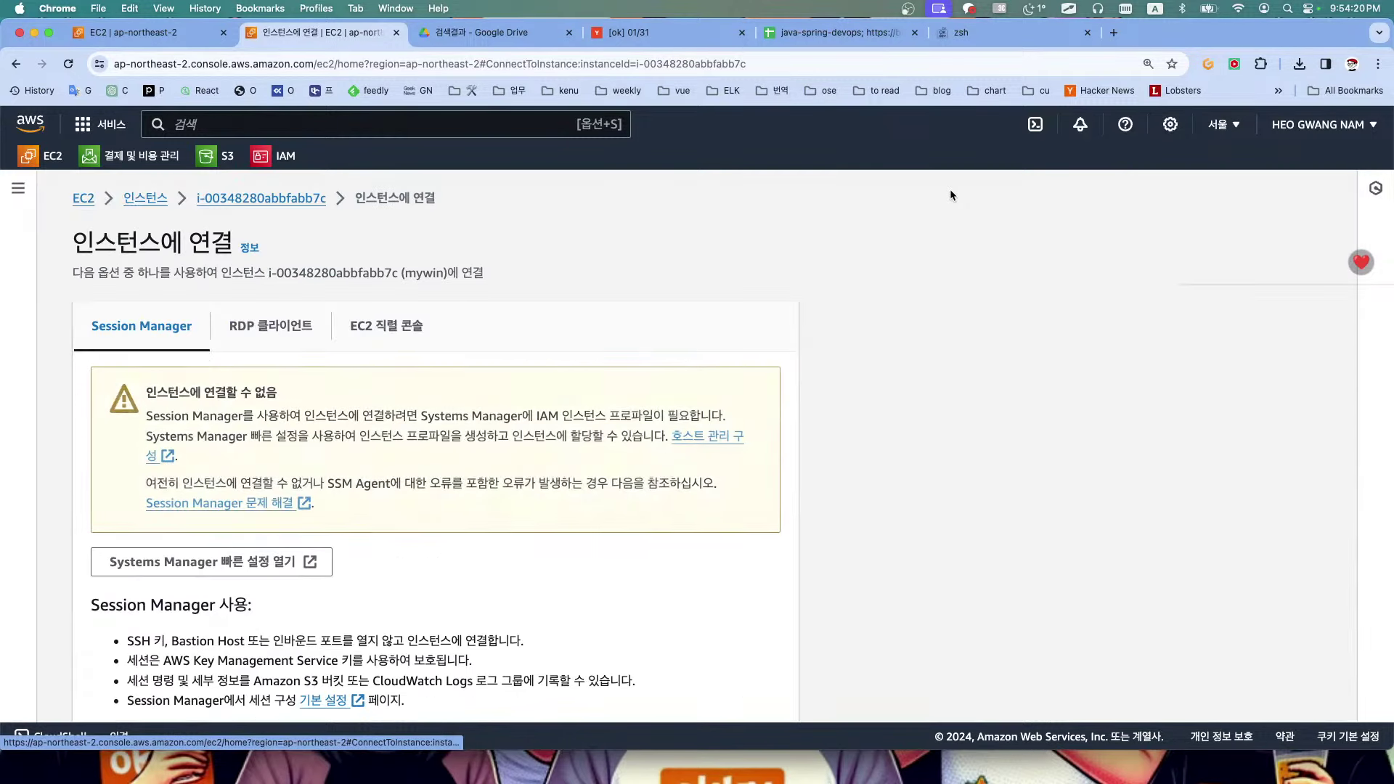
left_click(272, 329)
left_click(182, 614)
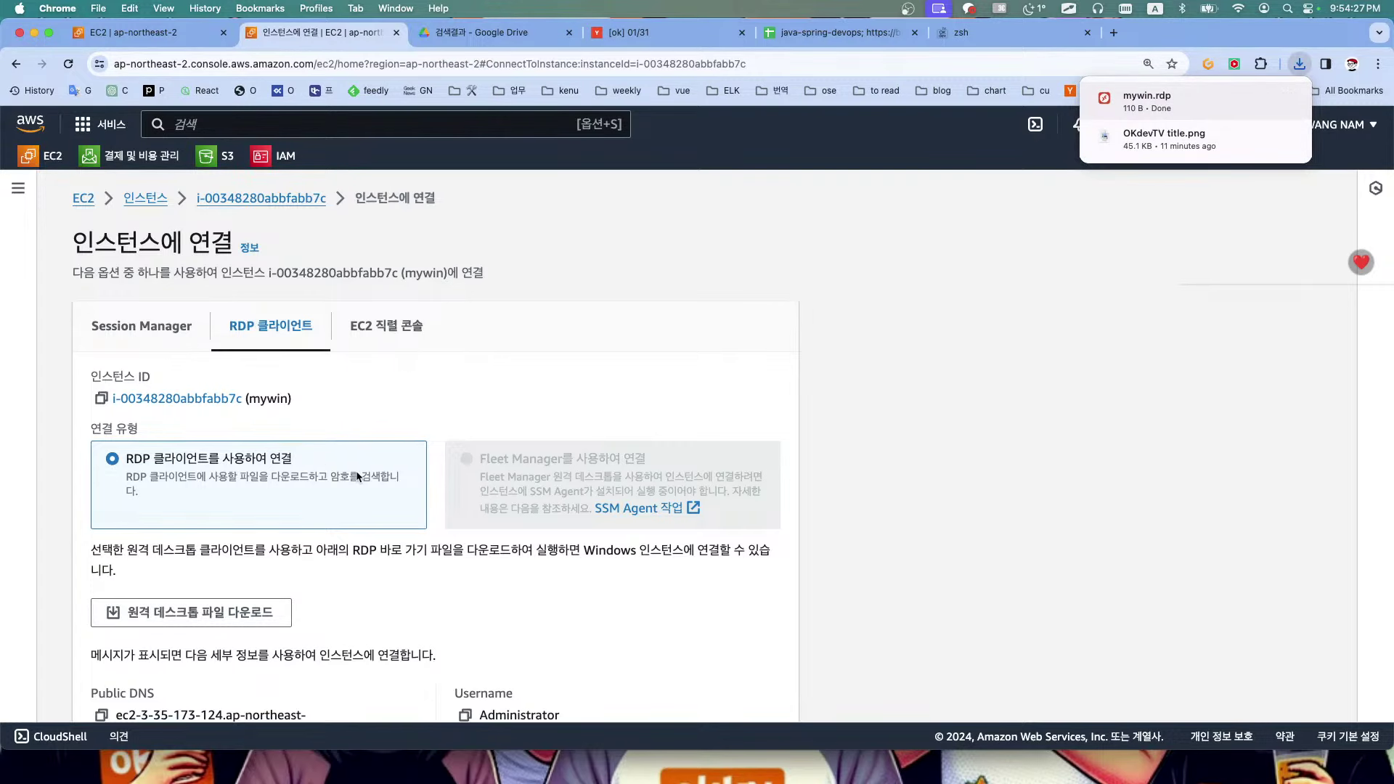
Open the Windows password retrieval page for mywin and upload the private key file oklinux.pem from the home folder's keys directory
scroll(358, 477, "down", 5)
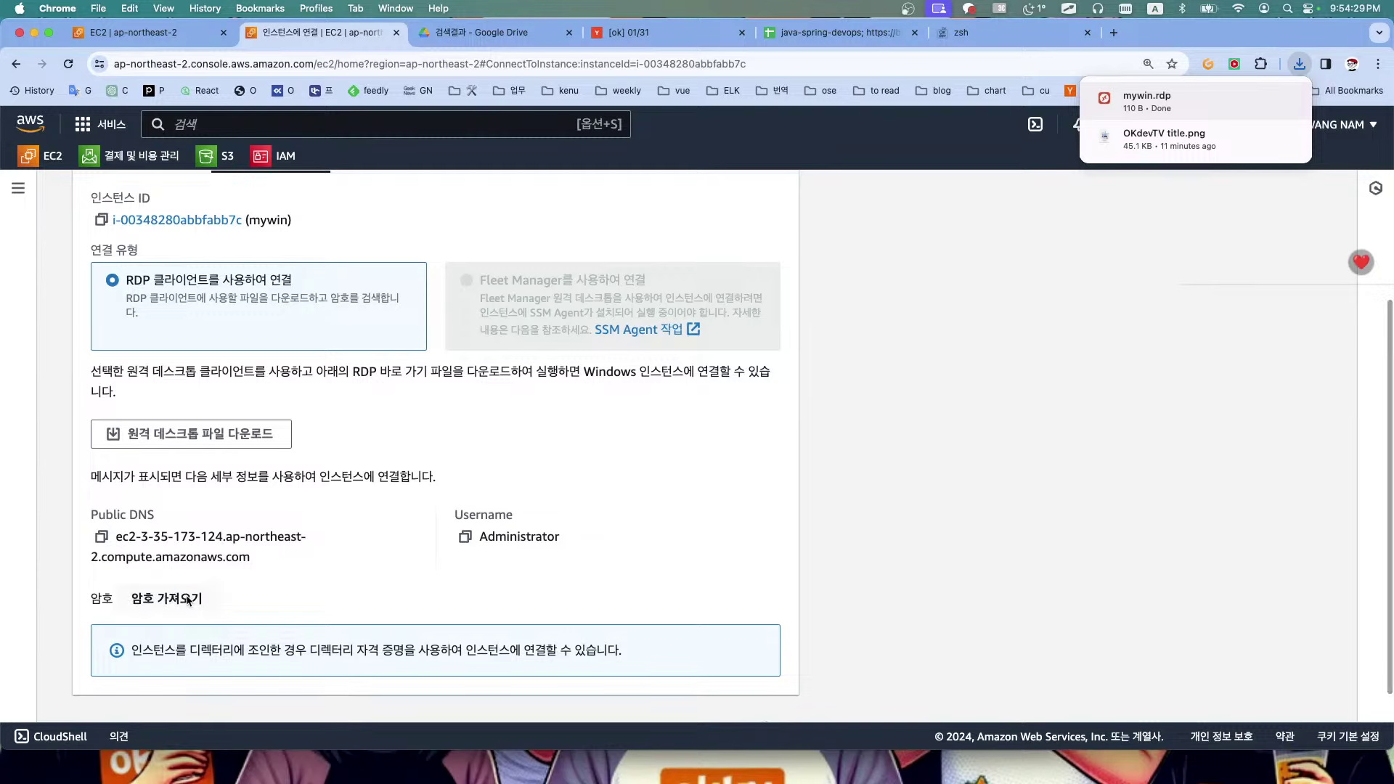
left_click(187, 599)
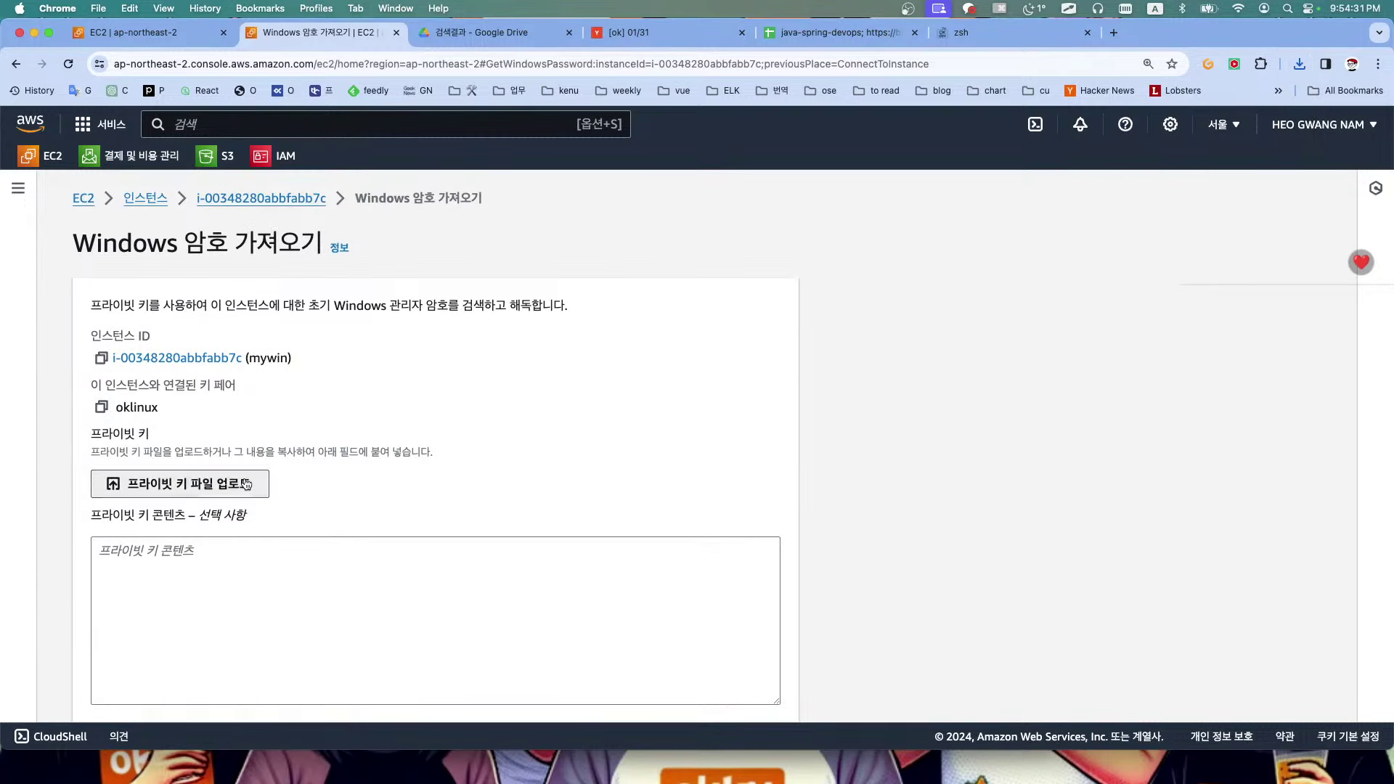
left_click(246, 484)
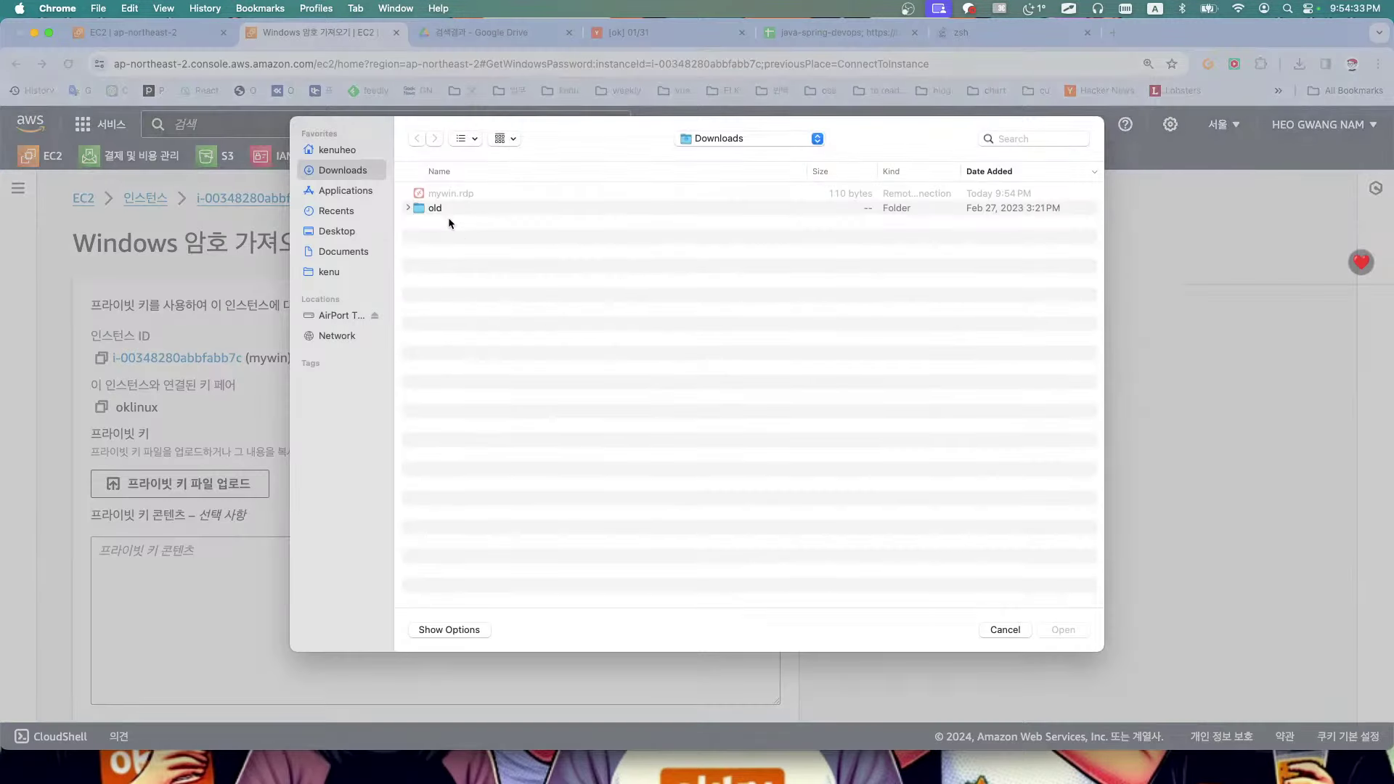
left_click(349, 149)
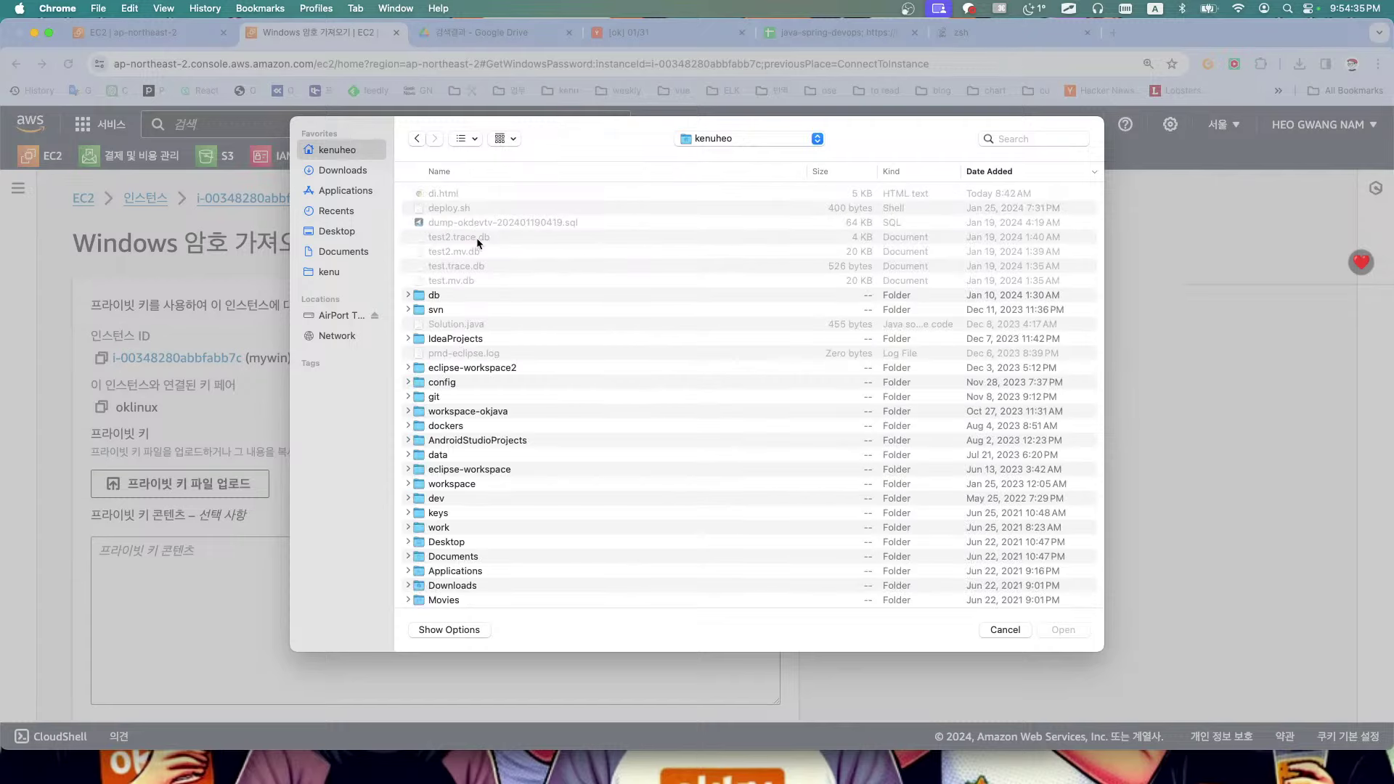
left_click(438, 514)
double_click(440, 515)
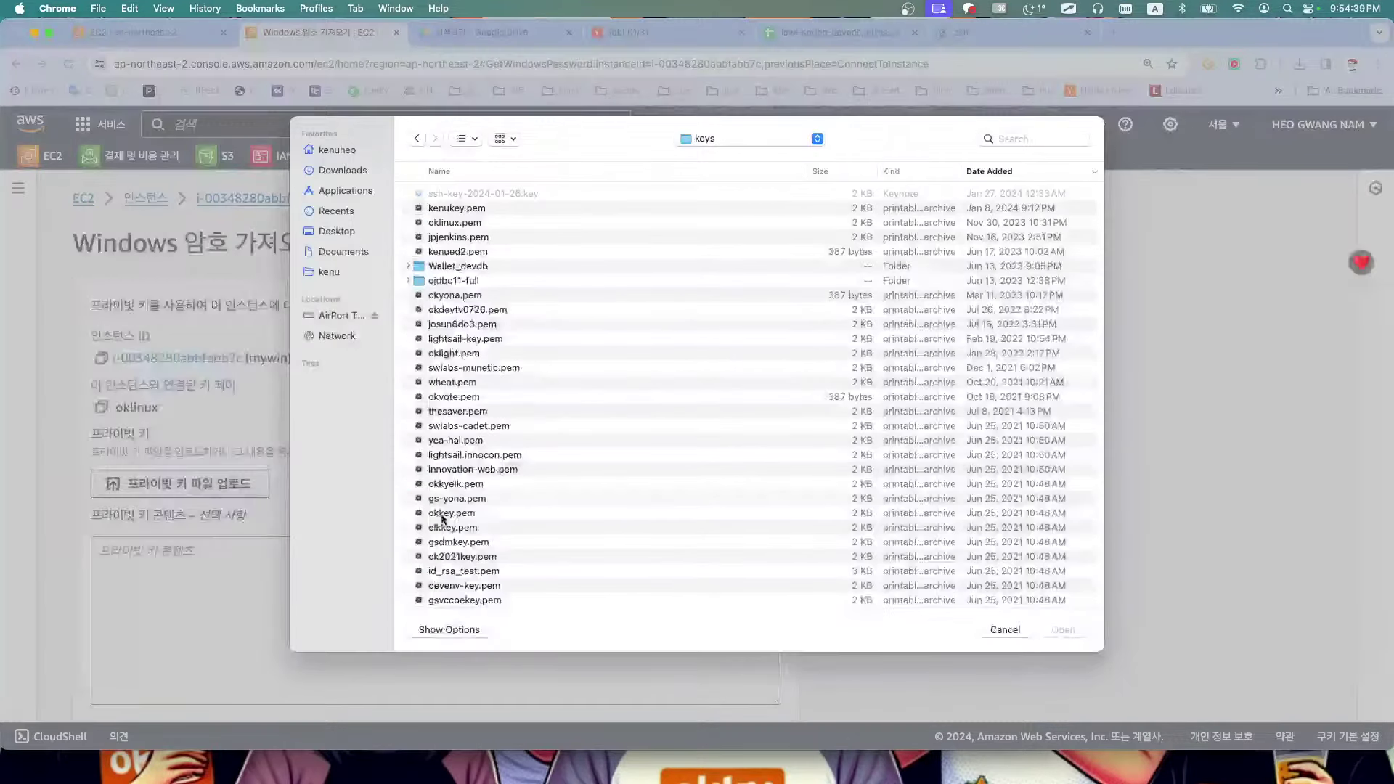
double_click(454, 223)
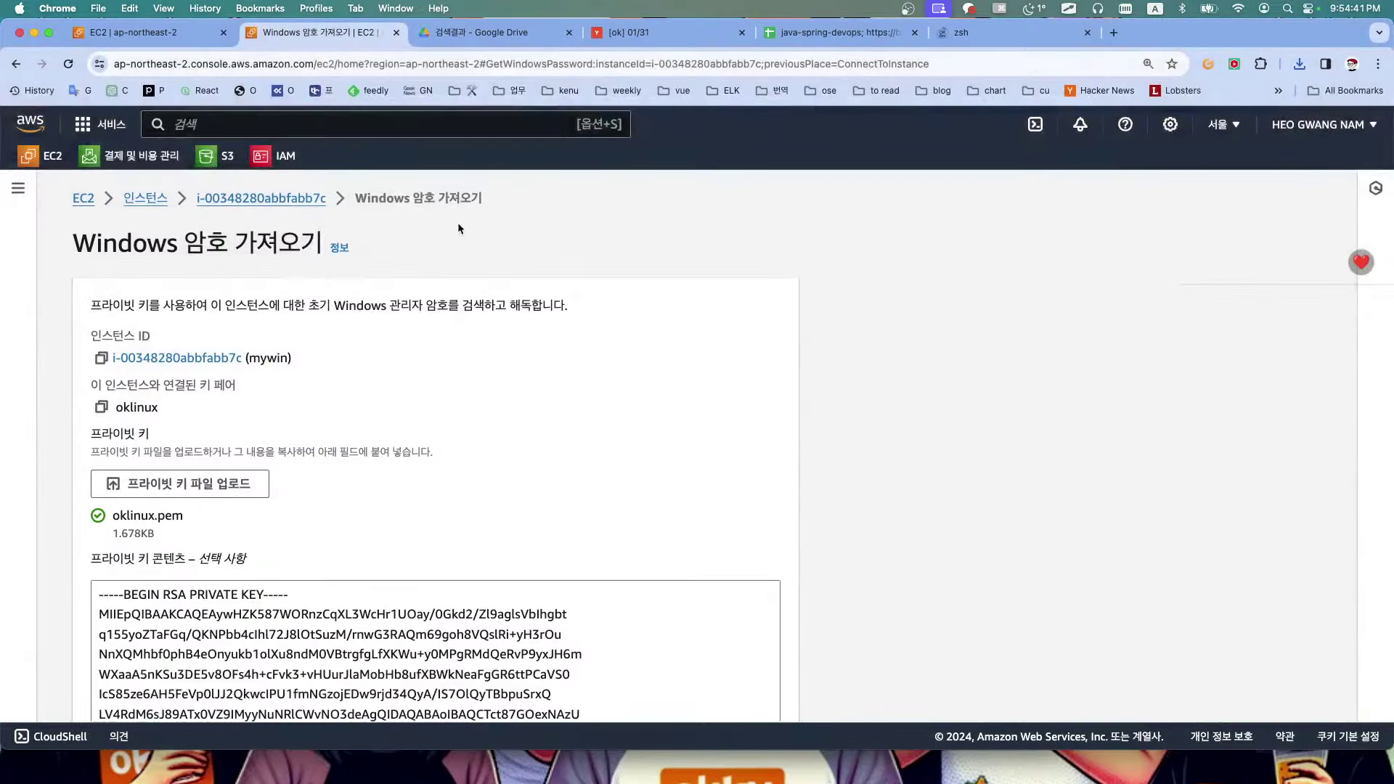
Decrypt and copy mywin's Windows administrator password, and open the instance's summary page
scroll(481, 459, "down", 3)
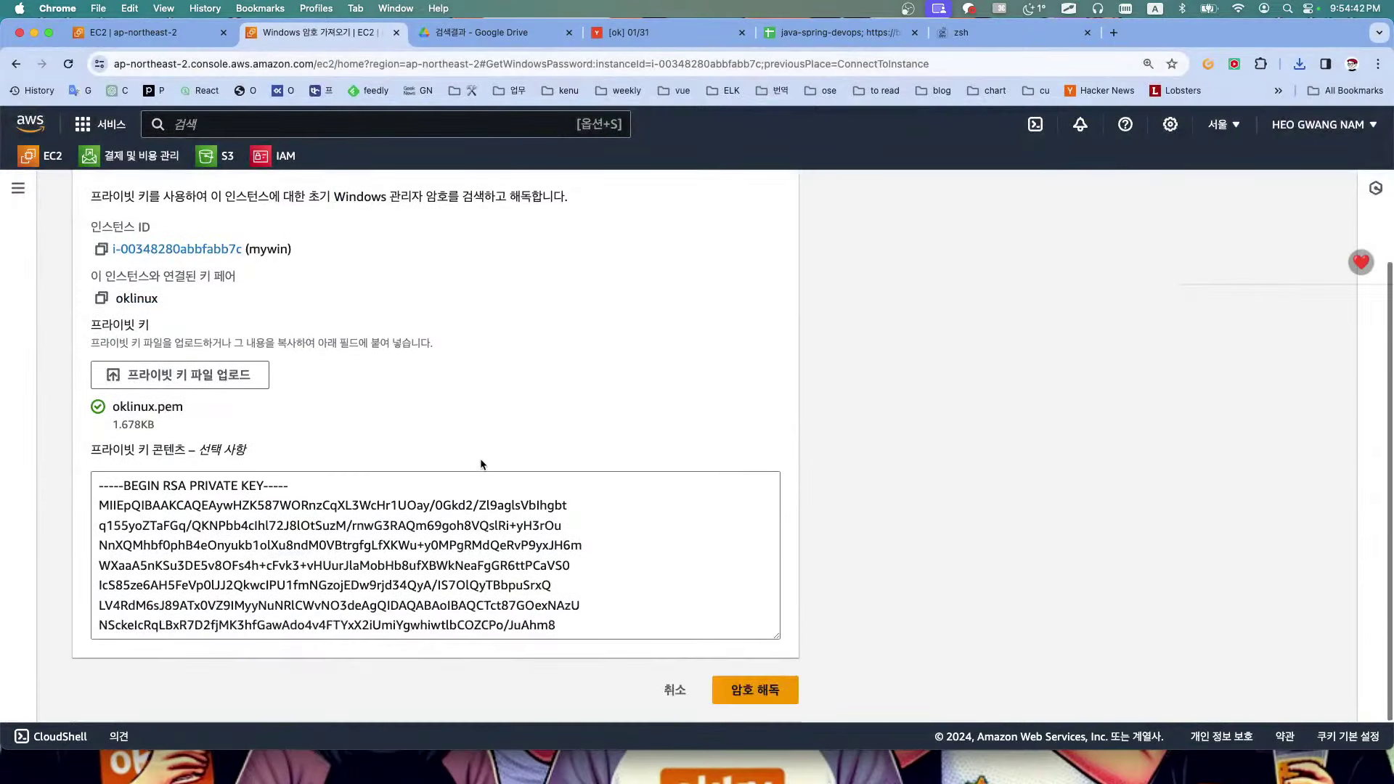
left_click(767, 693)
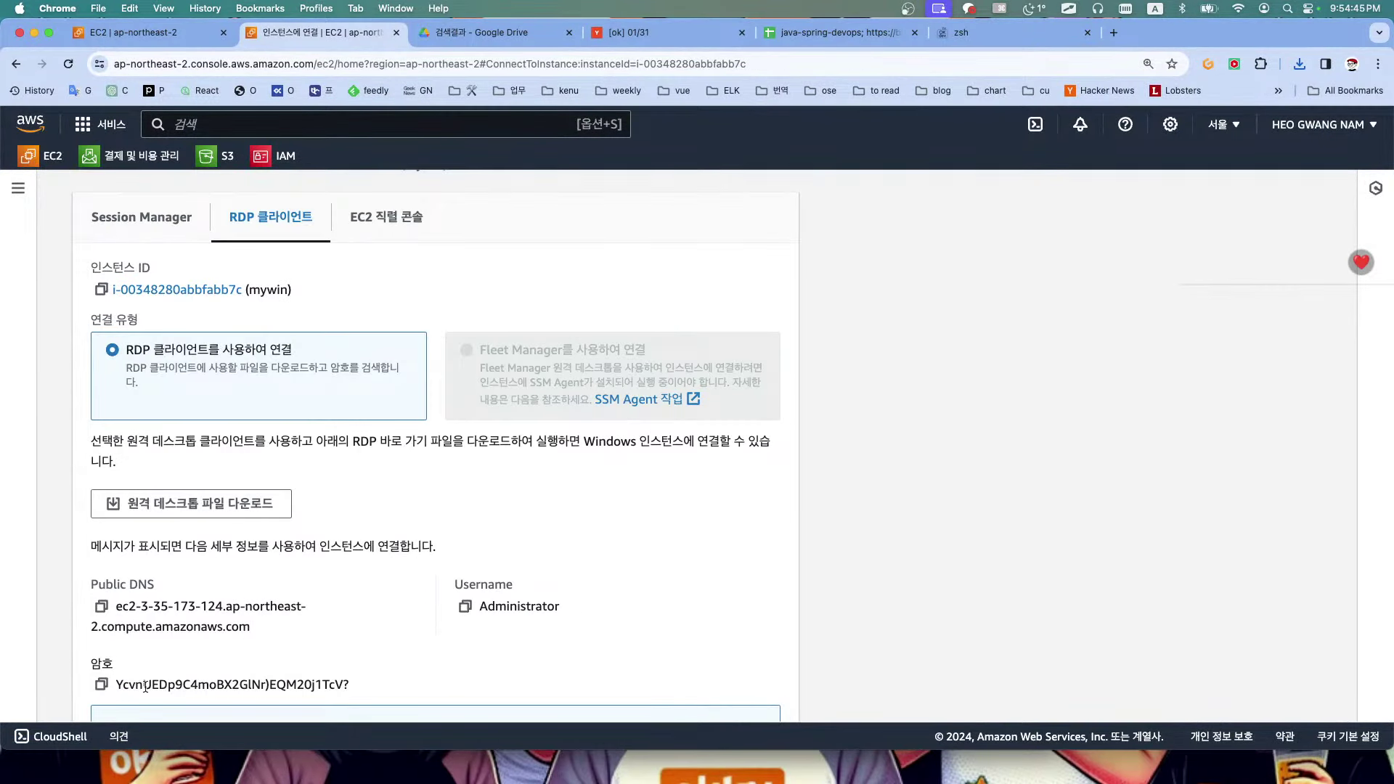
left_click(101, 684)
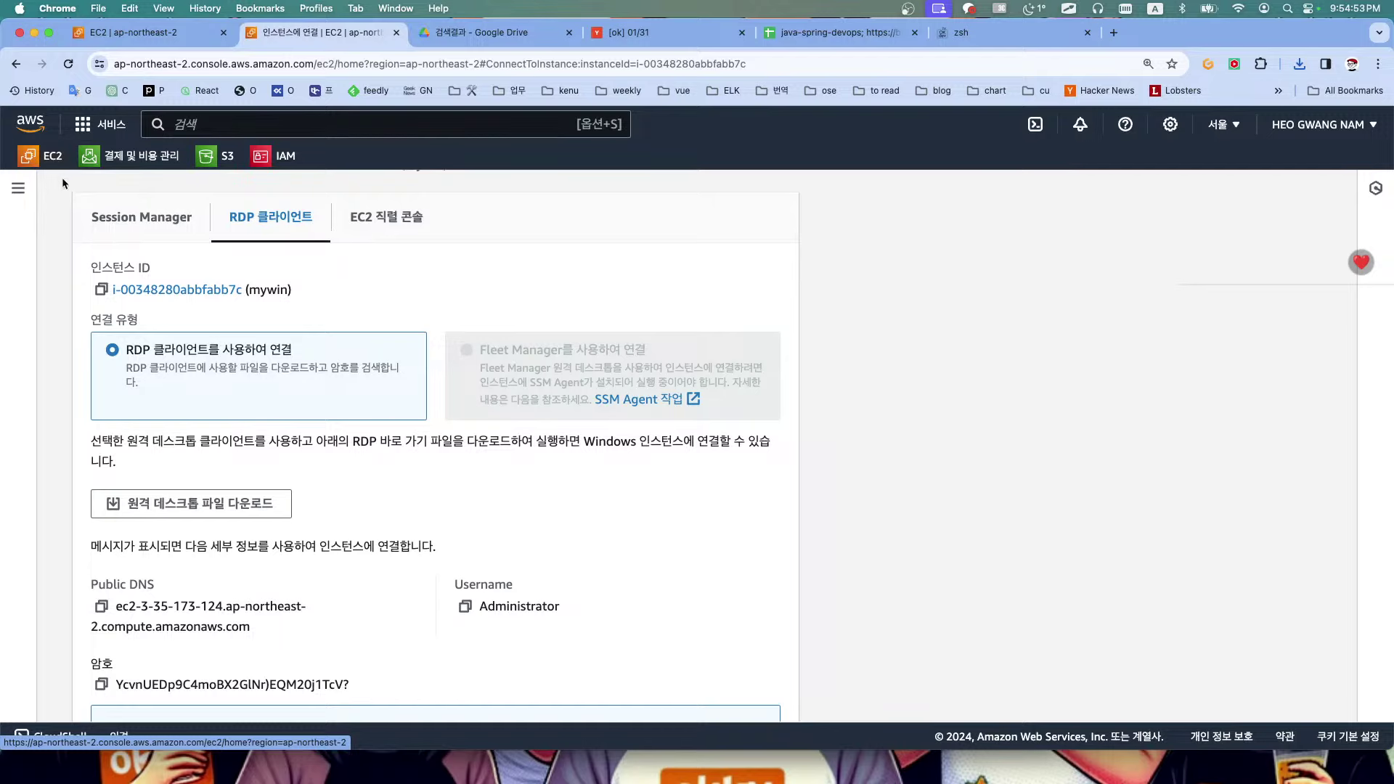
left_click(167, 291)
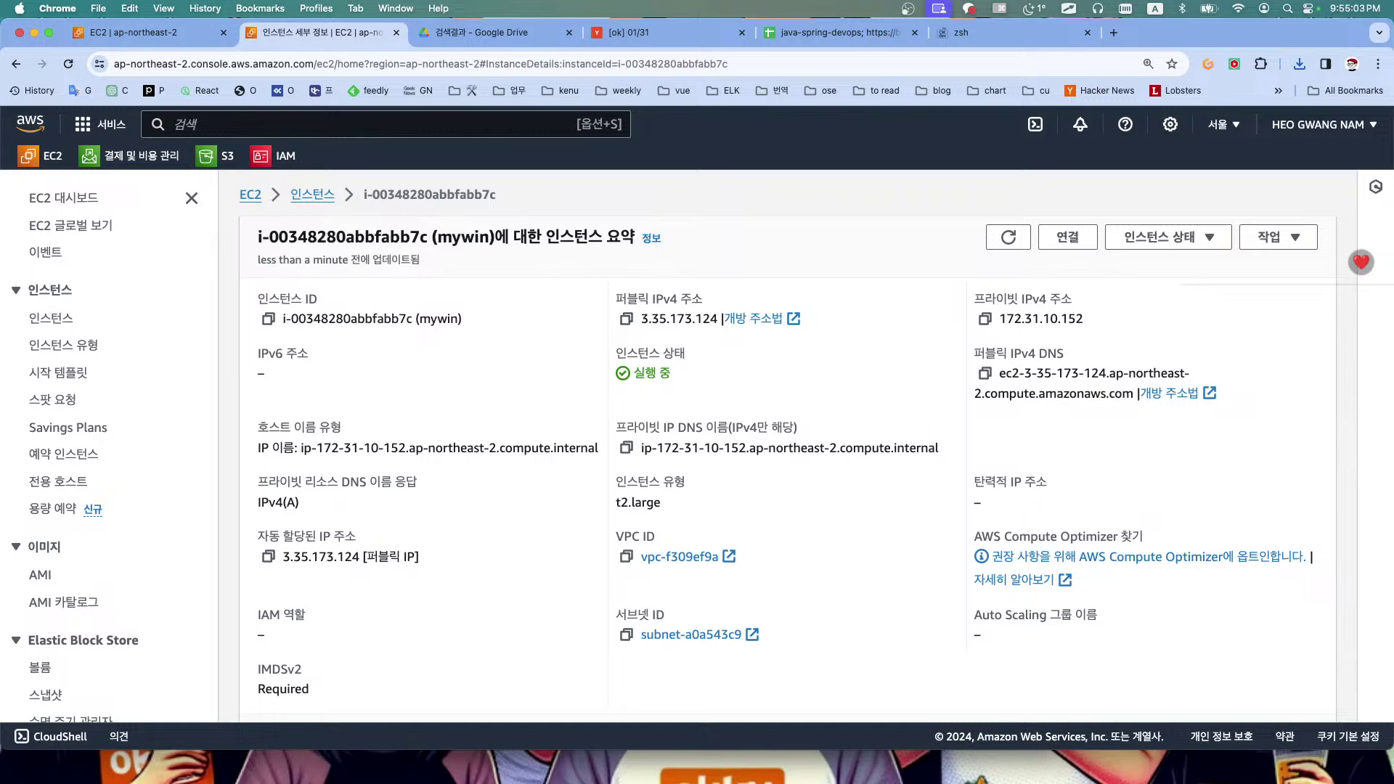
Switch to Microsoft Remote Desktop, paste the Administrator account password, reveal it to check, and continue connecting to the remote PC
key("super+Tab")
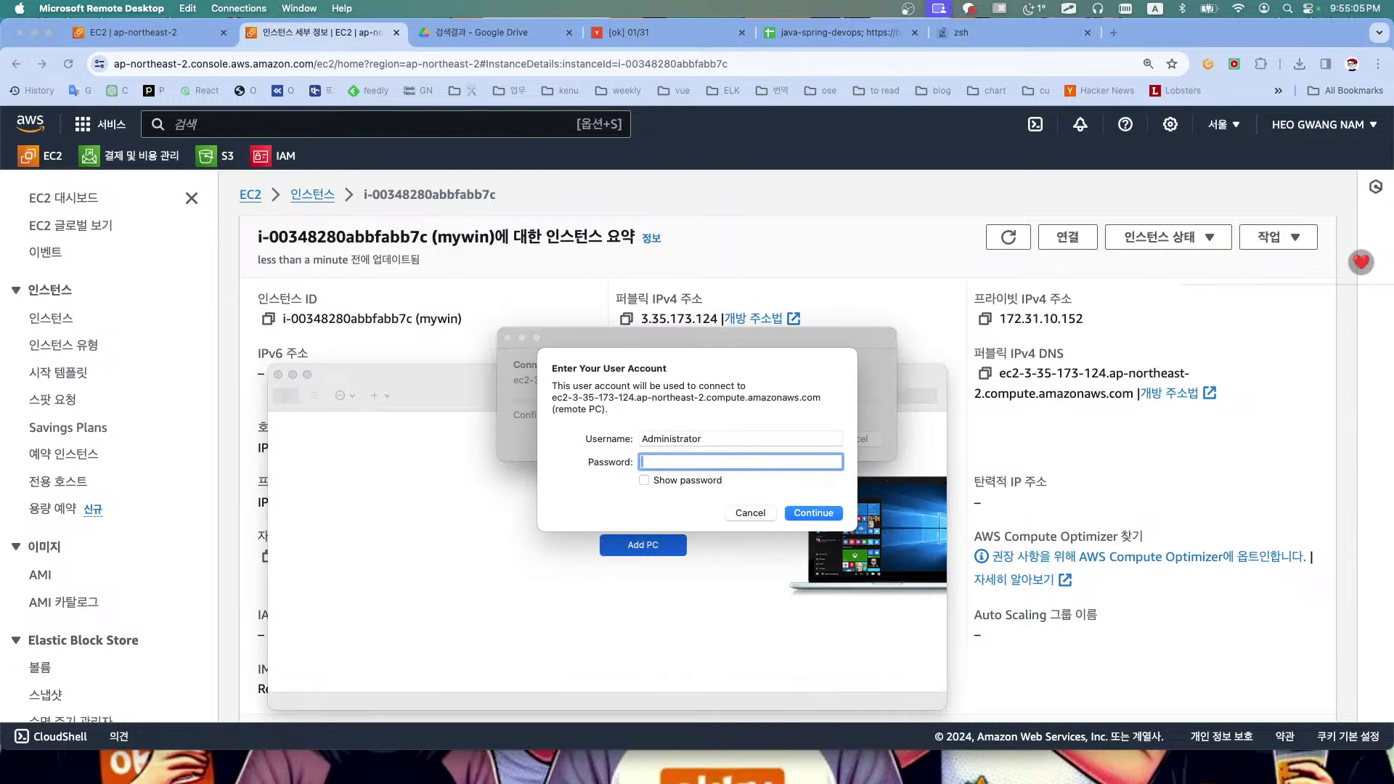
key("super+v")
left_click(678, 482)
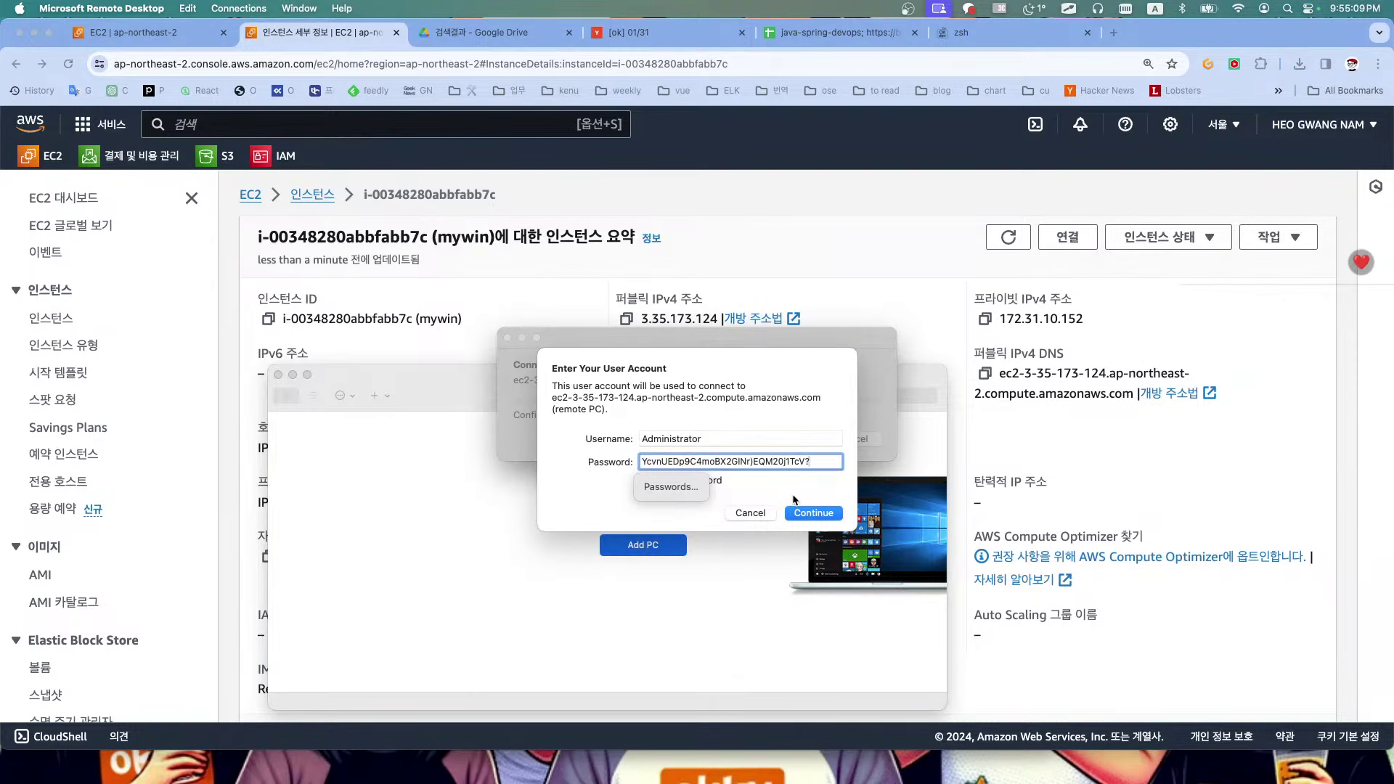
left_click(813, 515)
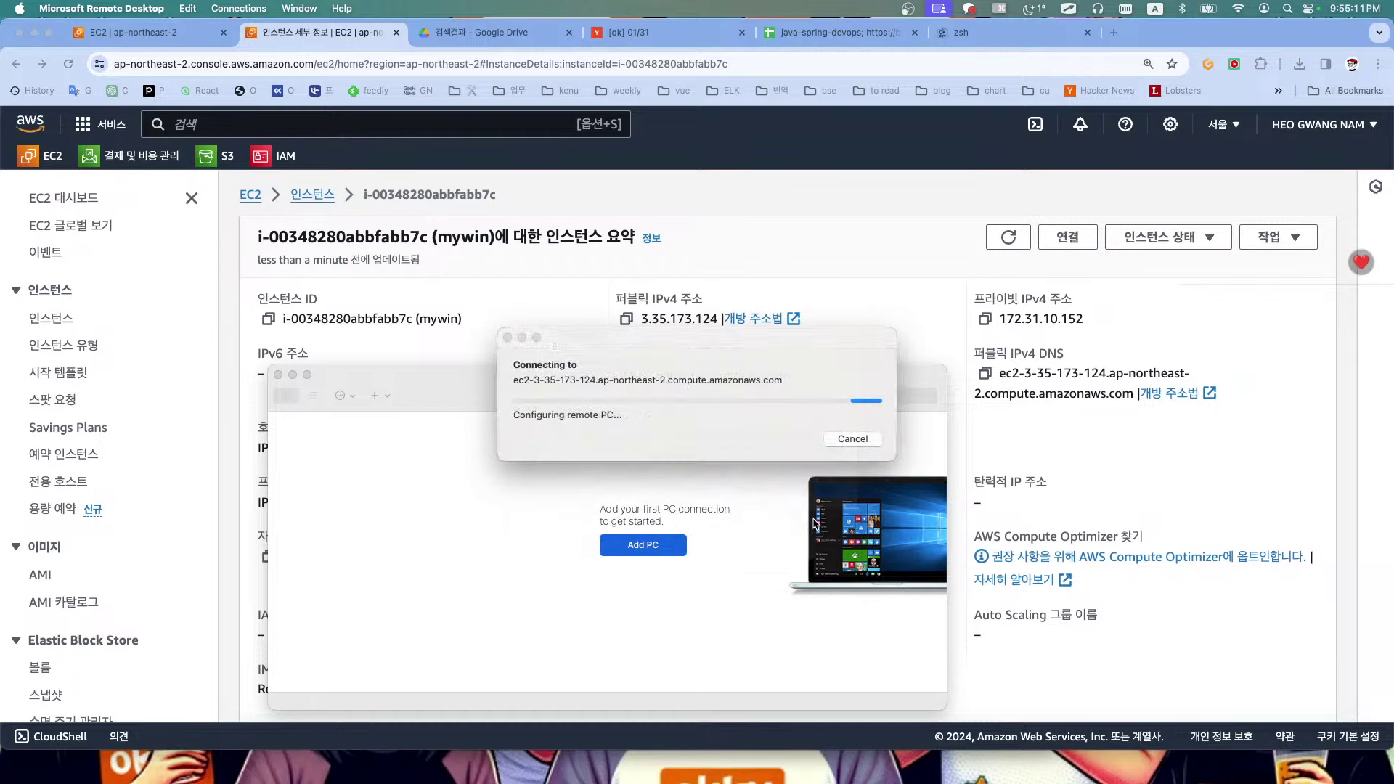
left_click(872, 450)
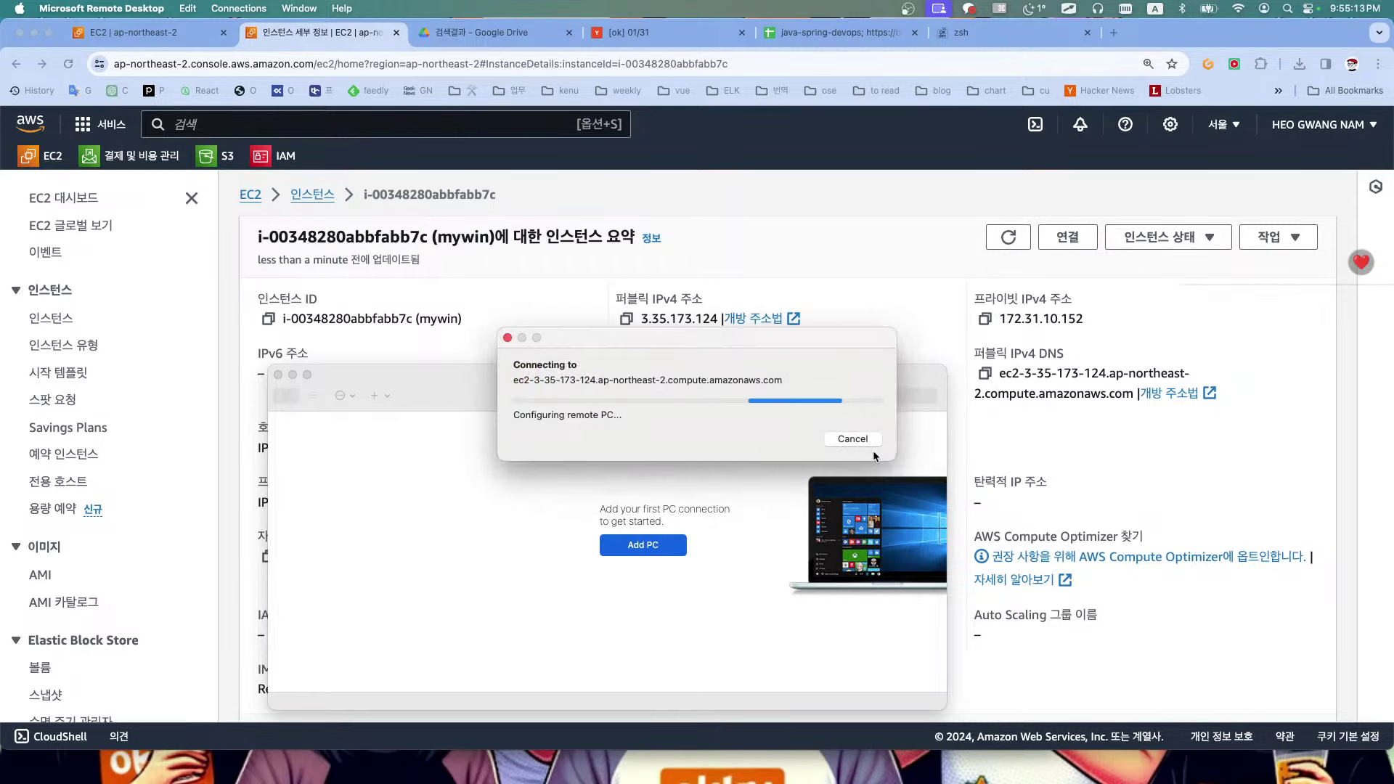